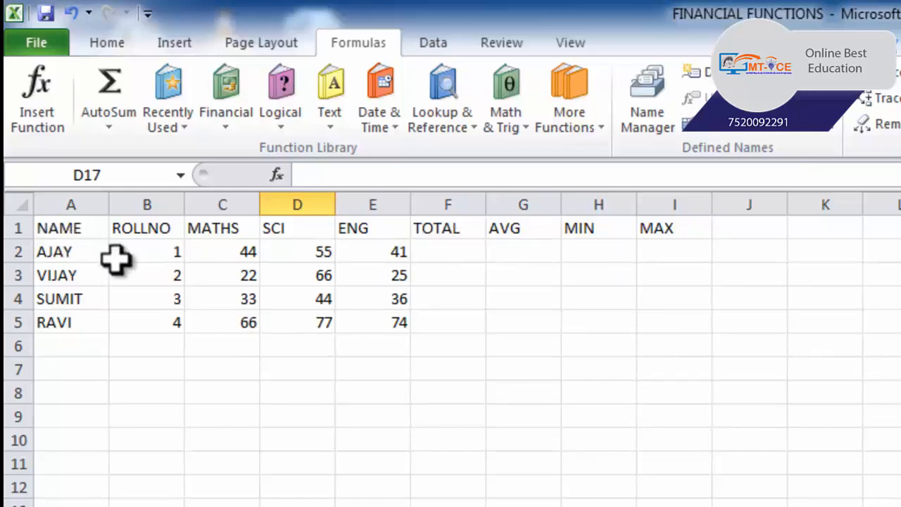
# Examine the NAME, ROLLNO, MATHS, SCI and ENG entries and the blank TOTAL, AVG, MIN and MAX cells of the marks table.
pyautogui.moveTo(61, 251); pyautogui.dragTo(62, 318)
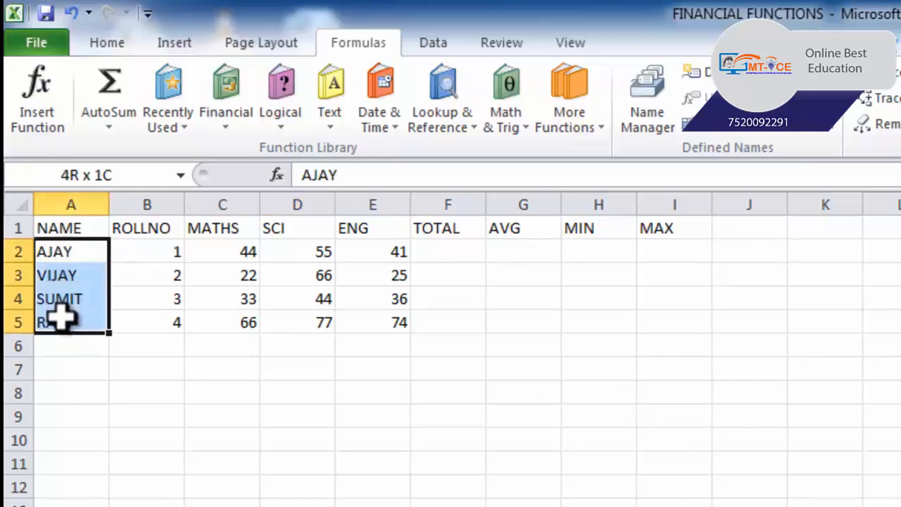
pyautogui.moveTo(169, 253); pyautogui.dragTo(161, 320)
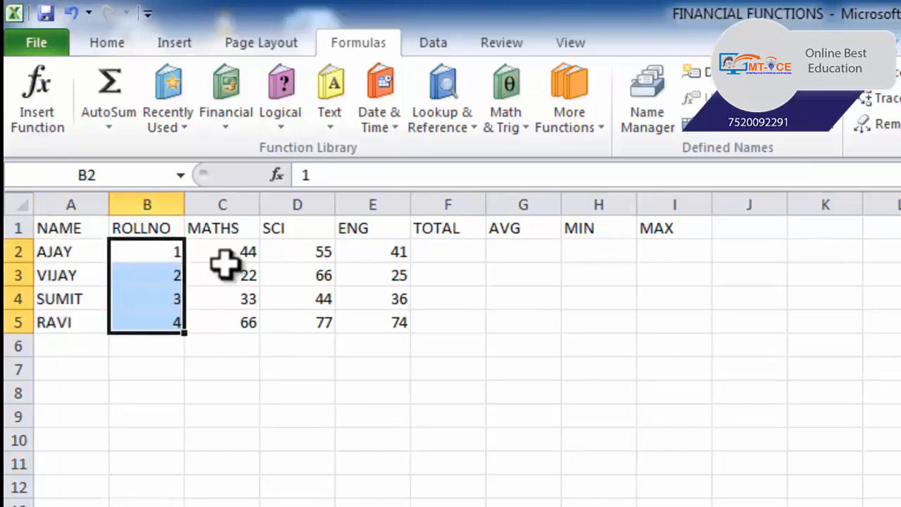
pyautogui.moveTo(231, 251); pyautogui.dragTo(242, 320)
pyautogui.moveTo(283, 253); pyautogui.dragTo(281, 320)
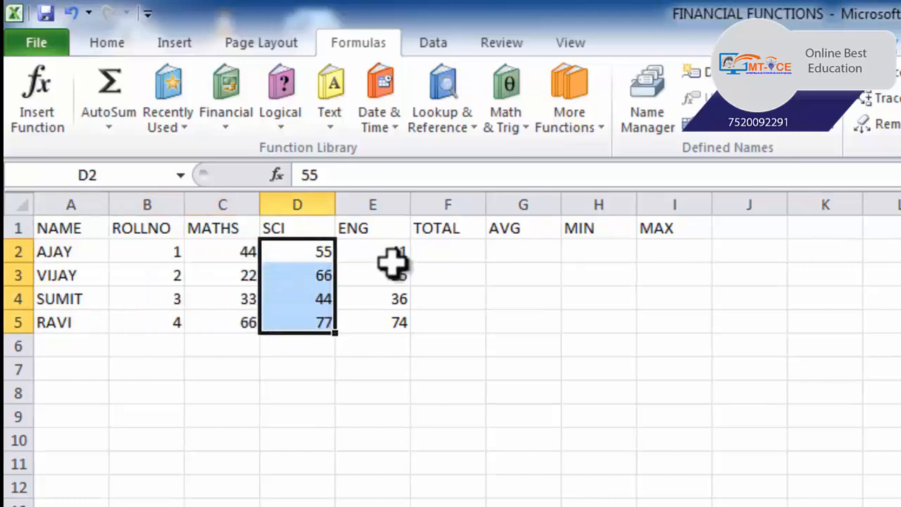
pyautogui.moveTo(391, 254); pyautogui.dragTo(392, 319)
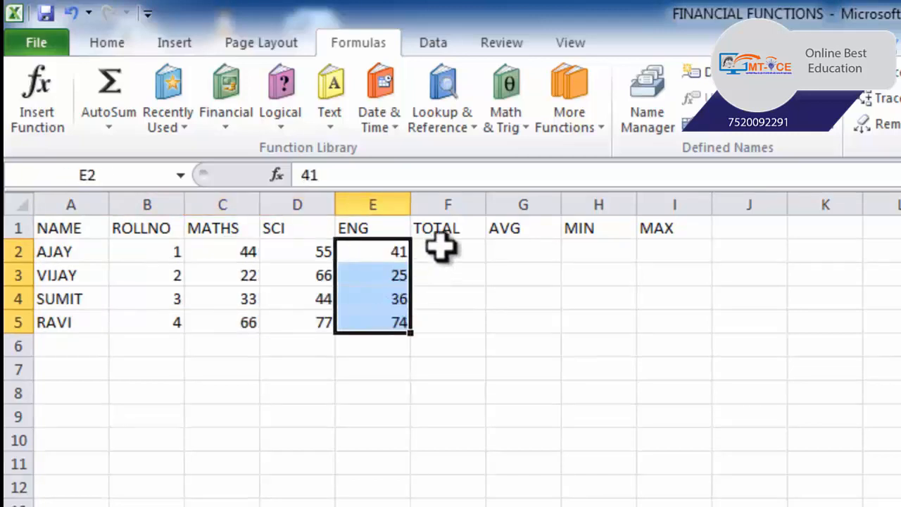
pyautogui.click(438, 246)
pyautogui.click(525, 246)
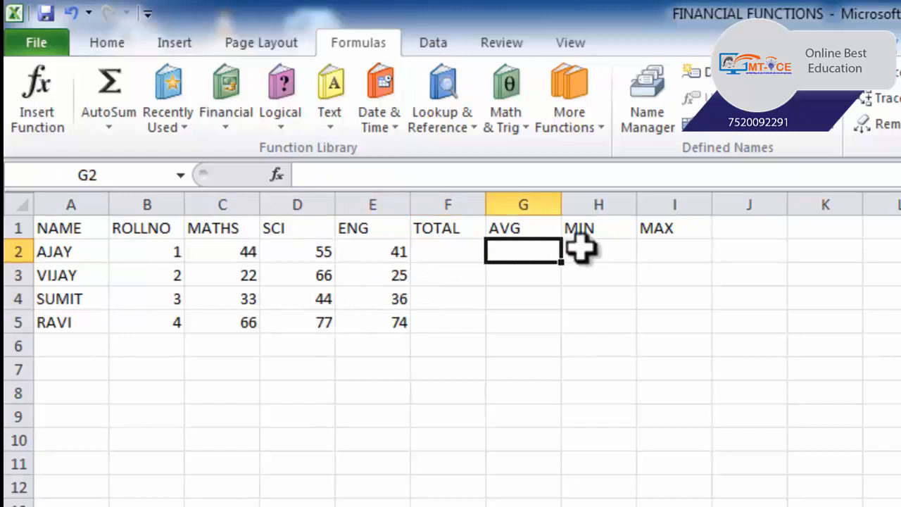
pyautogui.click(590, 248)
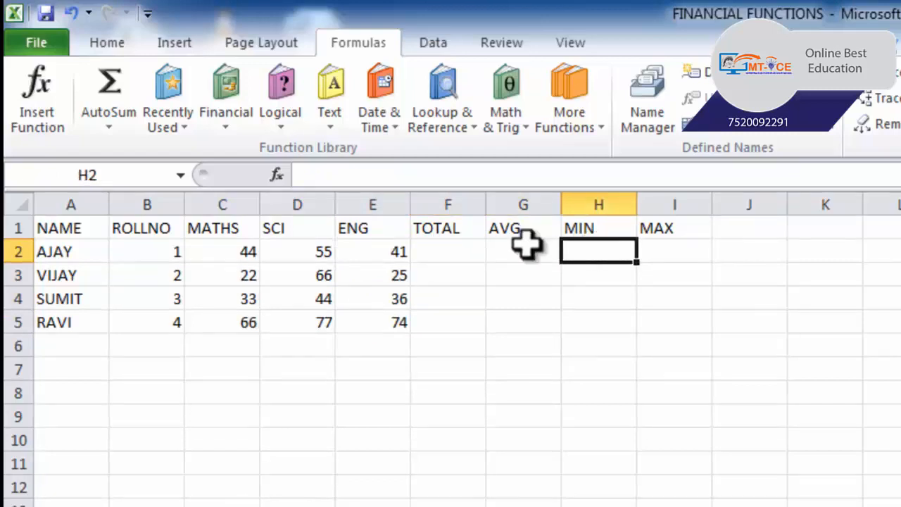
pyautogui.moveTo(251, 253); pyautogui.dragTo(366, 258)
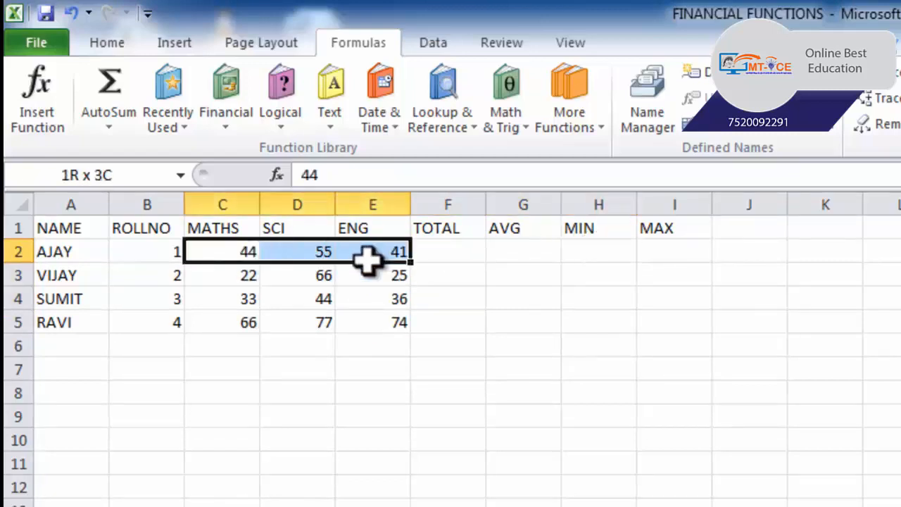
pyautogui.click(648, 248)
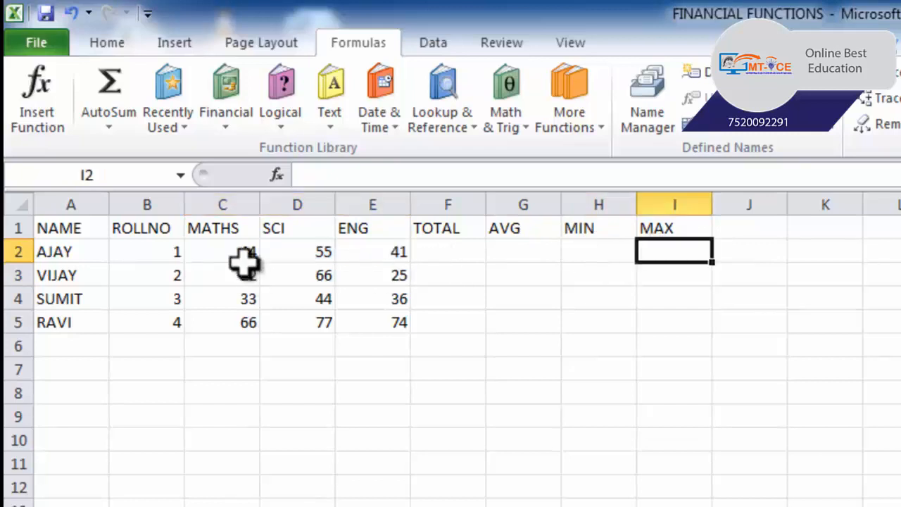
pyautogui.moveTo(243, 255); pyautogui.dragTo(380, 257)
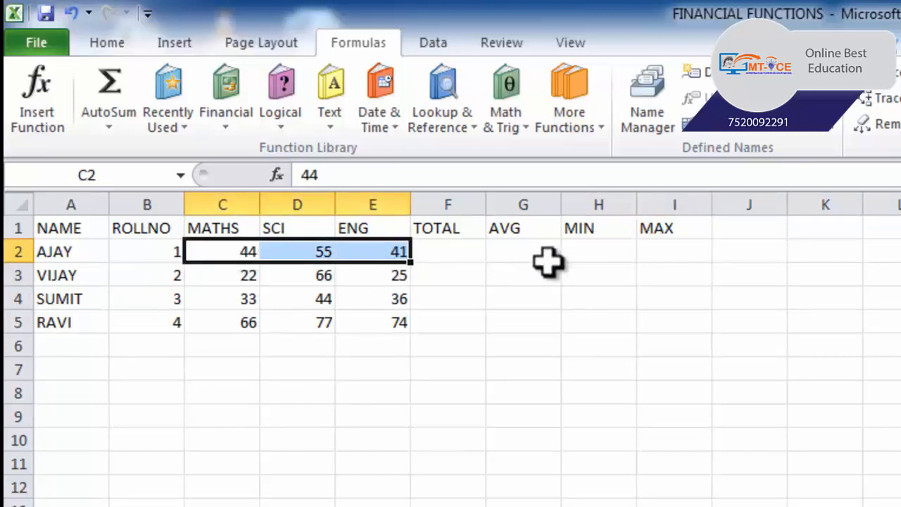
# Try totalling the first student's row in F2 with AutoSum over B2:E2, and clear the cell again.
pyautogui.click(460, 252)
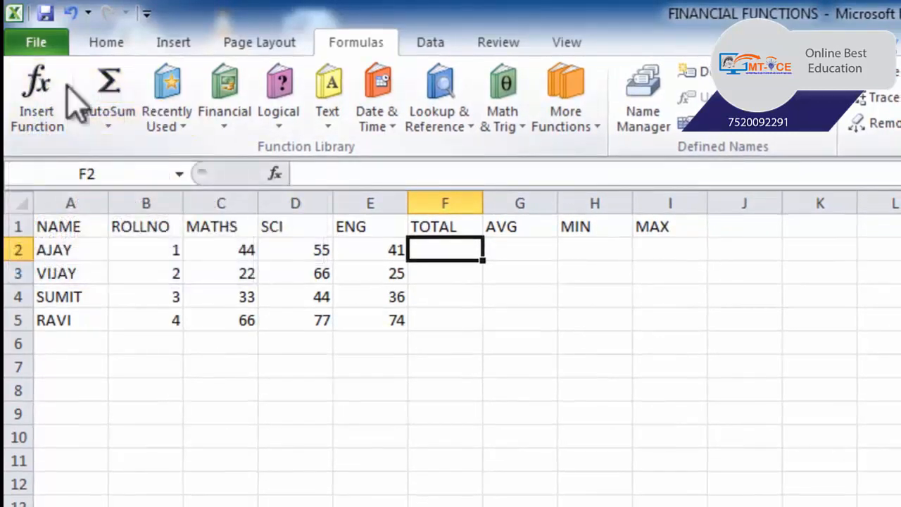
pyautogui.click(107, 129)
pyautogui.click(127, 152)
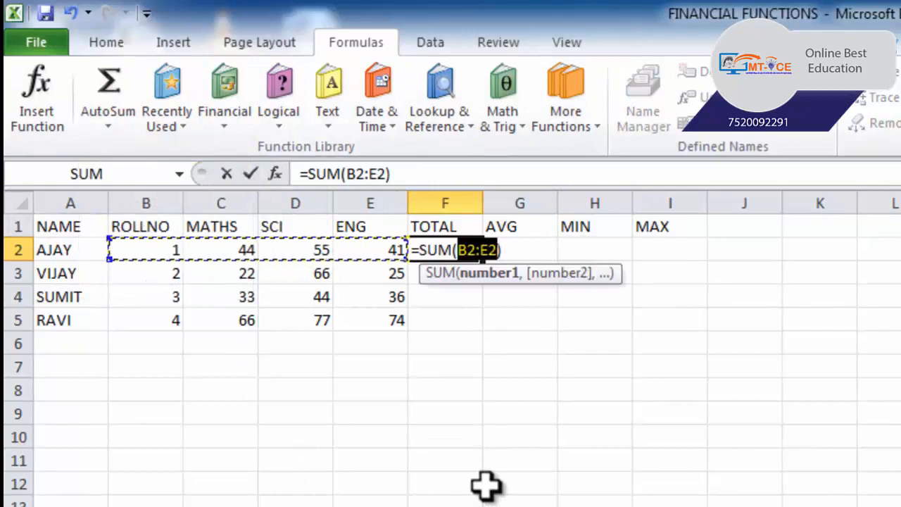
pyautogui.click(111, 129)
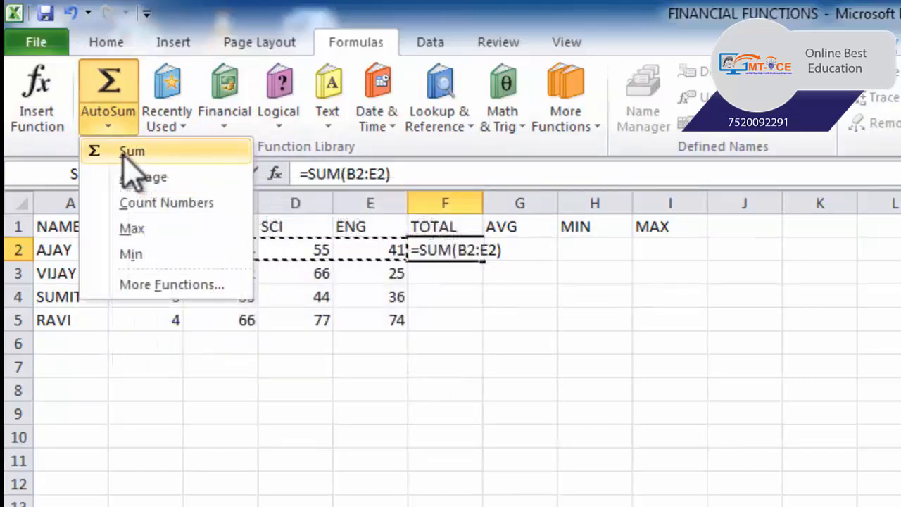
pyautogui.click(134, 152)
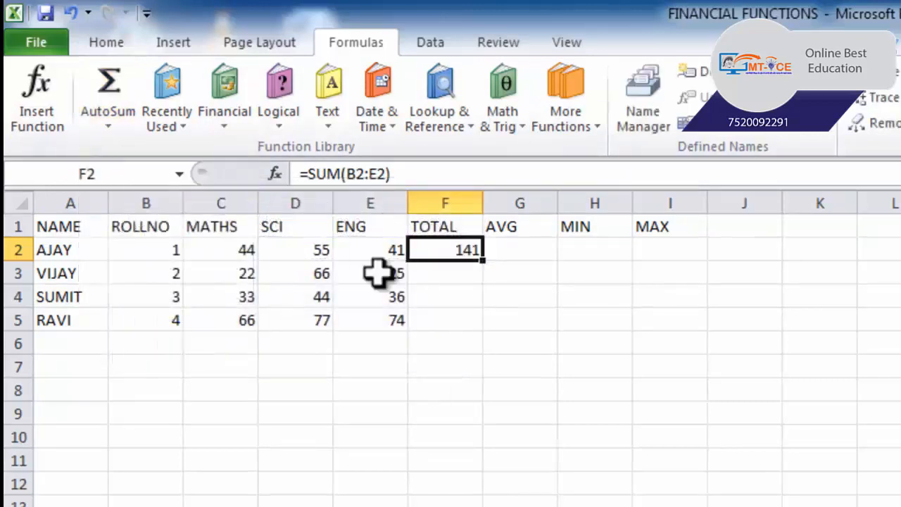
pyautogui.doubleClick(461, 255)
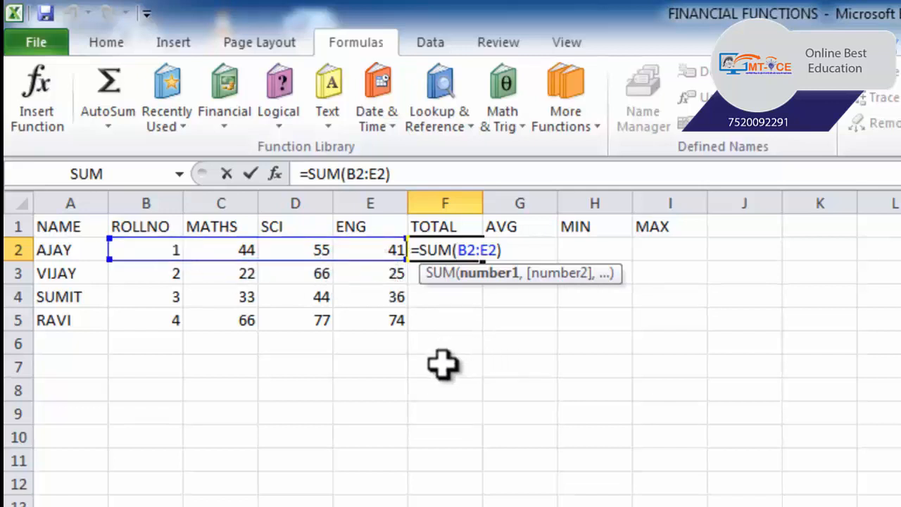
pyautogui.hotkey('ctrl', 'Return')
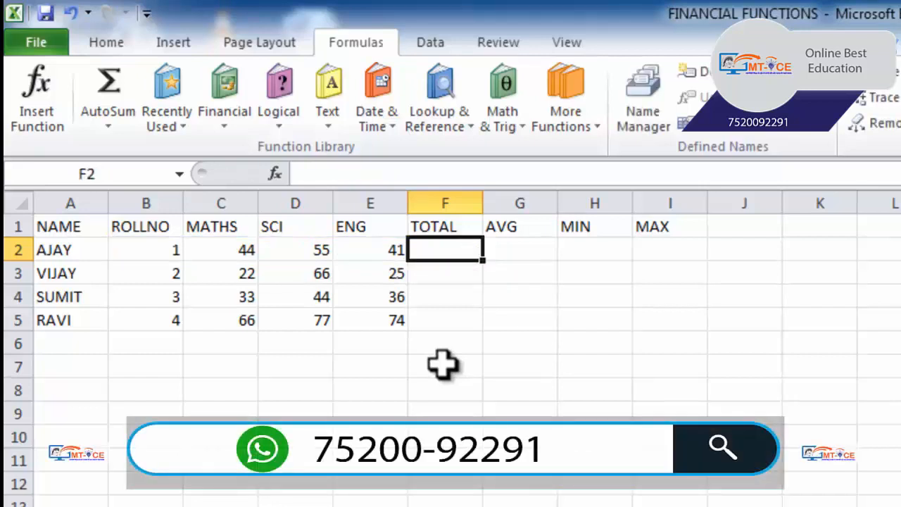
# Total the first student's MATHS, SCI and ENG marks in F2 using AutoSum's Sum over the range C2:E2.
pyautogui.click(109, 126)
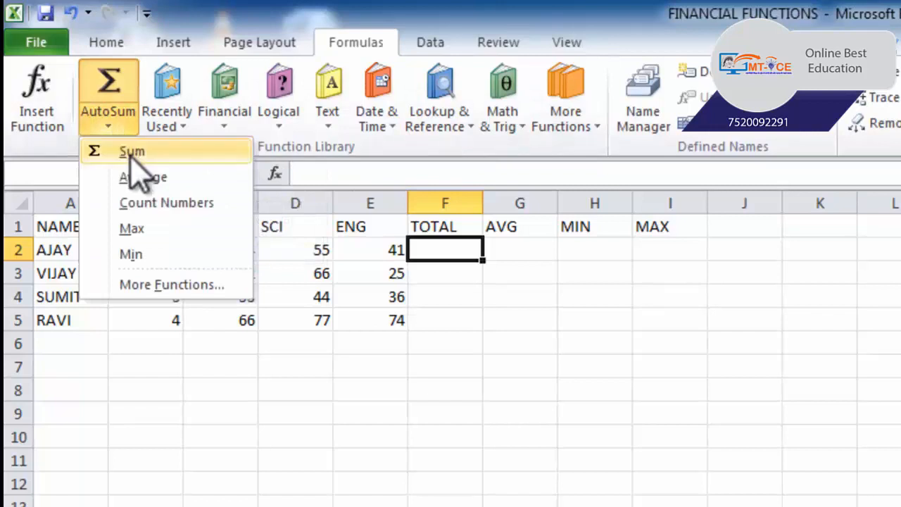
pyautogui.click(131, 153)
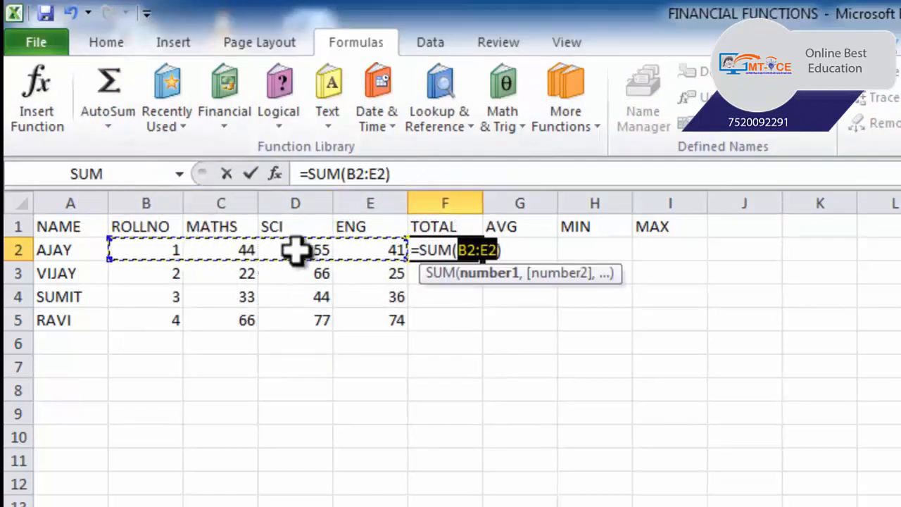
pyautogui.click(247, 249)
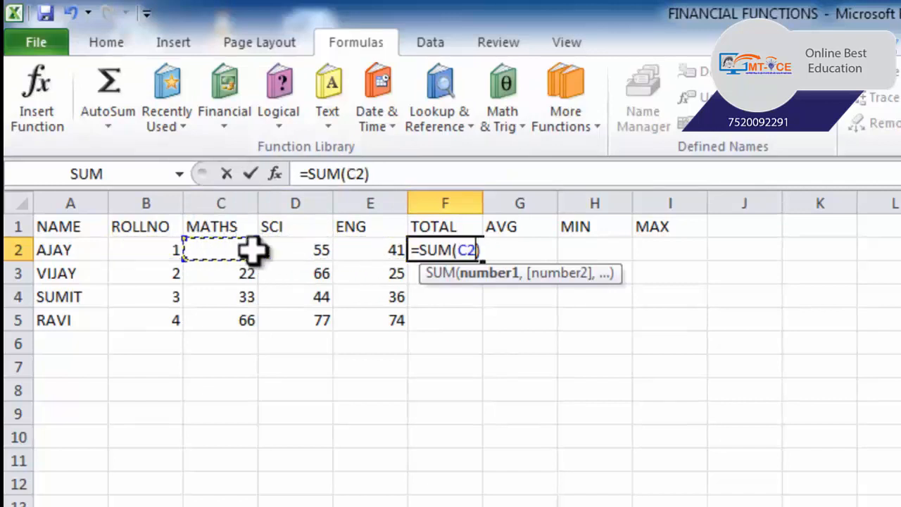
pyautogui.moveTo(254, 249); pyautogui.dragTo(352, 253)
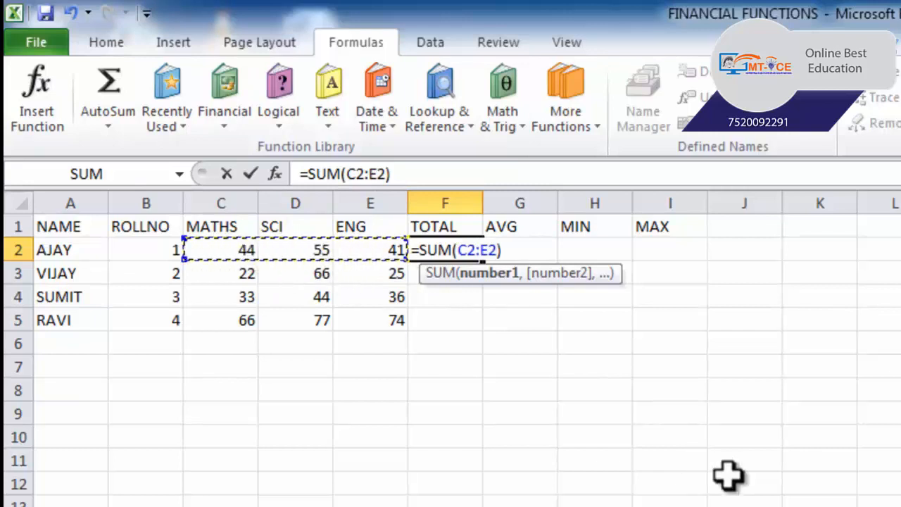
pyautogui.press('Return')
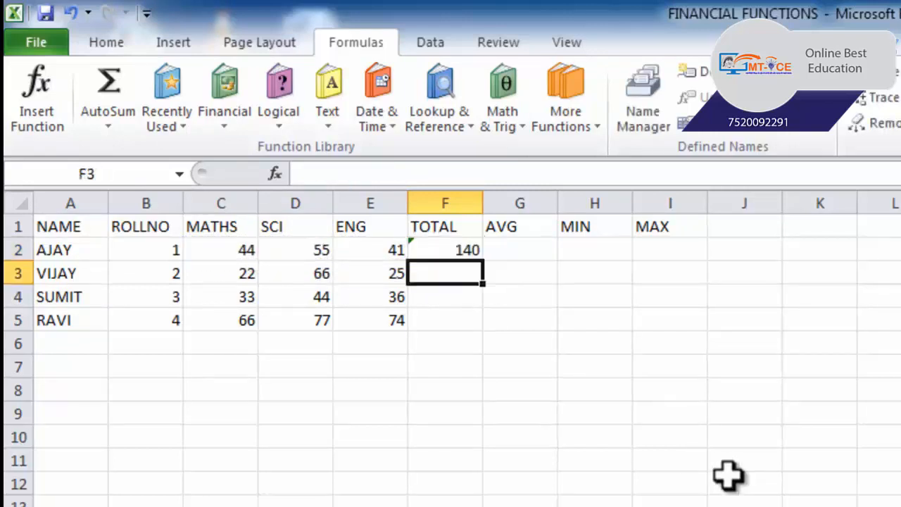
pyautogui.click(461, 246)
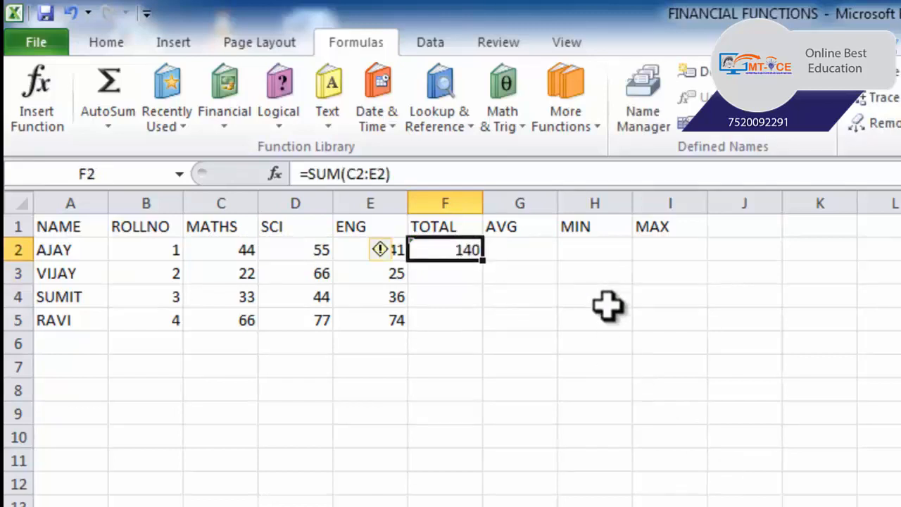
pyautogui.click(467, 323)
pyautogui.moveTo(454, 273); pyautogui.dragTo(458, 313)
pyautogui.click(610, 322)
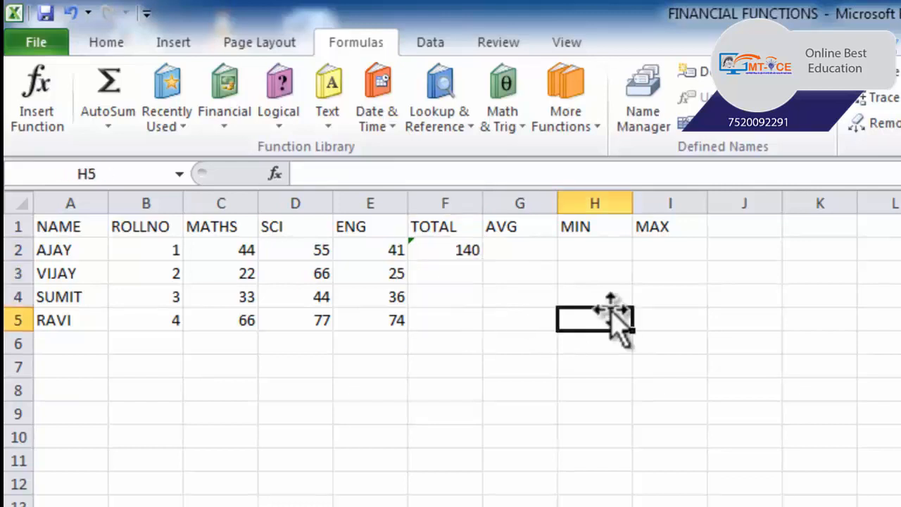
# Fill the F2 total formula down through F5, and delete the copied totals below F2.
pyautogui.click(456, 252)
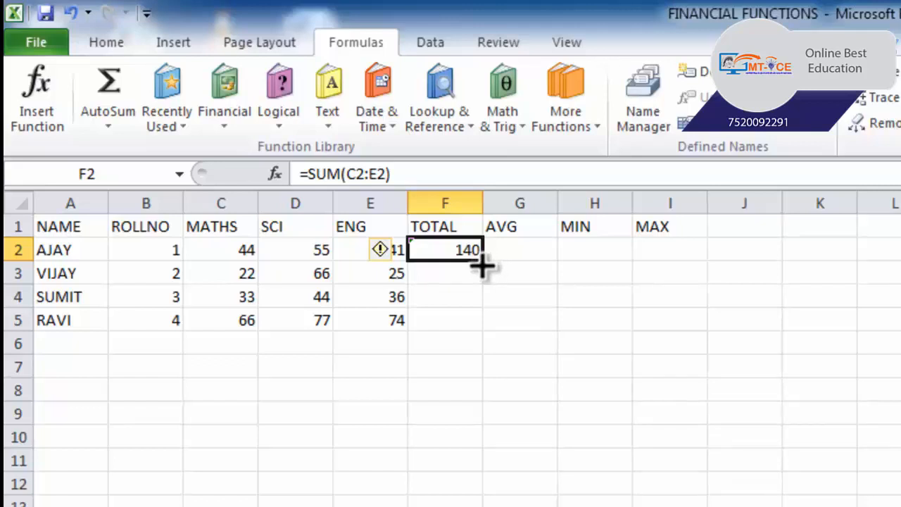
pyautogui.moveTo(483, 265); pyautogui.dragTo(482, 328)
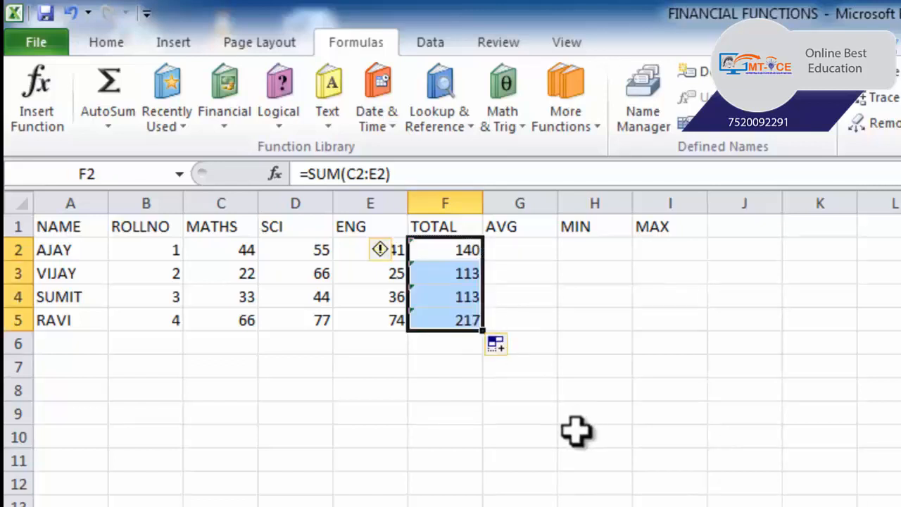
pyautogui.click(573, 380)
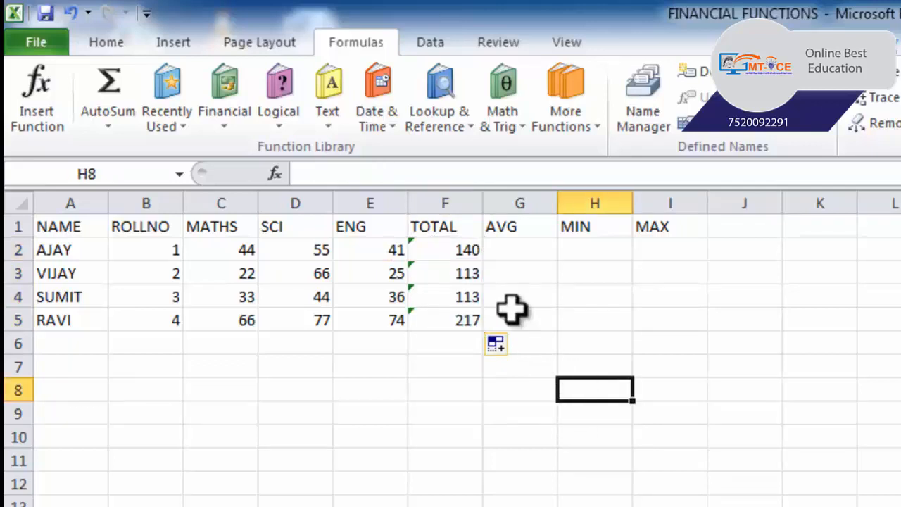
pyautogui.moveTo(469, 261); pyautogui.dragTo(470, 331)
pyautogui.press('Delete')
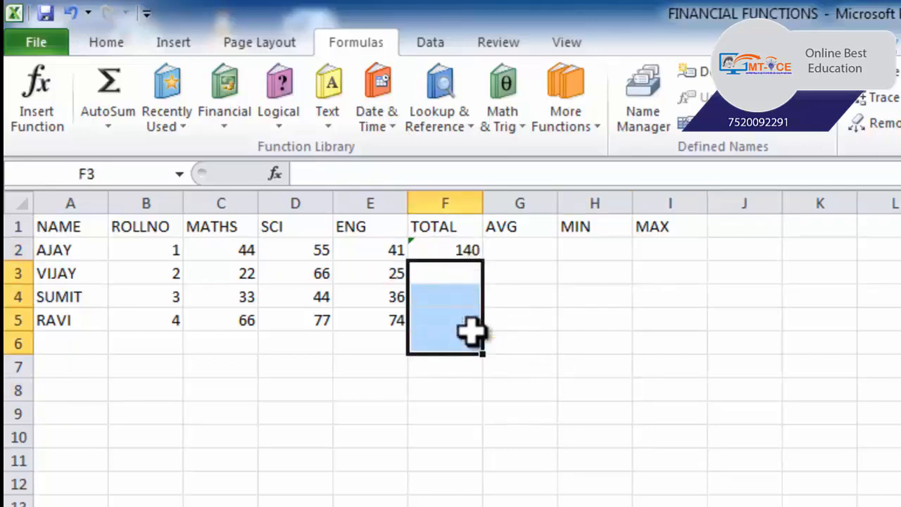
pyautogui.click(519, 316)
# Auto-fill the SUM formula from F2 down the TOTAL column for the remaining students through F5.
pyautogui.click(461, 248)
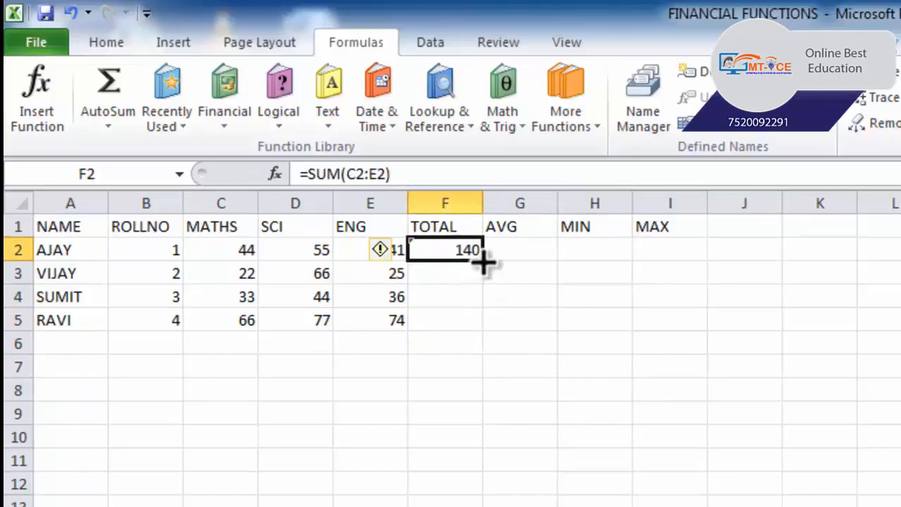
pyautogui.doubleClick(483, 260)
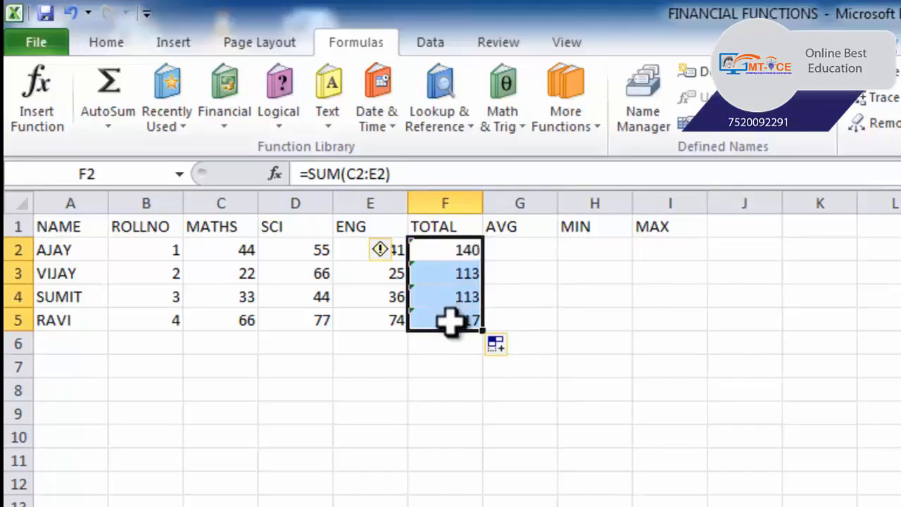
pyautogui.click(571, 275)
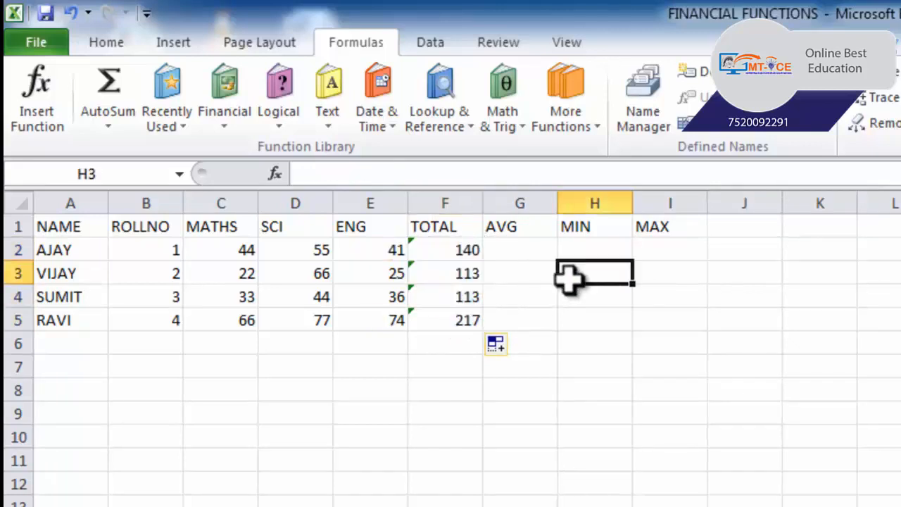
# Check the SUM formula in each TOTAL cell from F2 to F5 against the marks range in its own row.
pyautogui.click(458, 250)
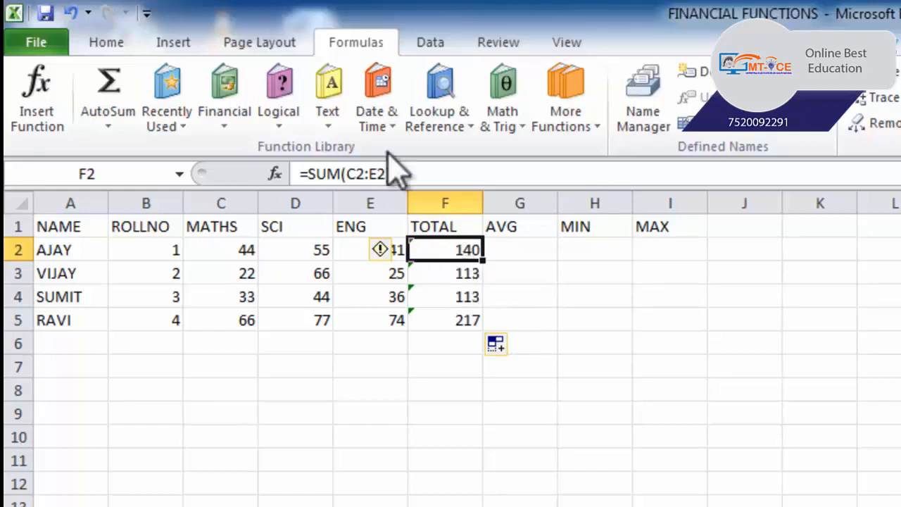
pyautogui.click(460, 276)
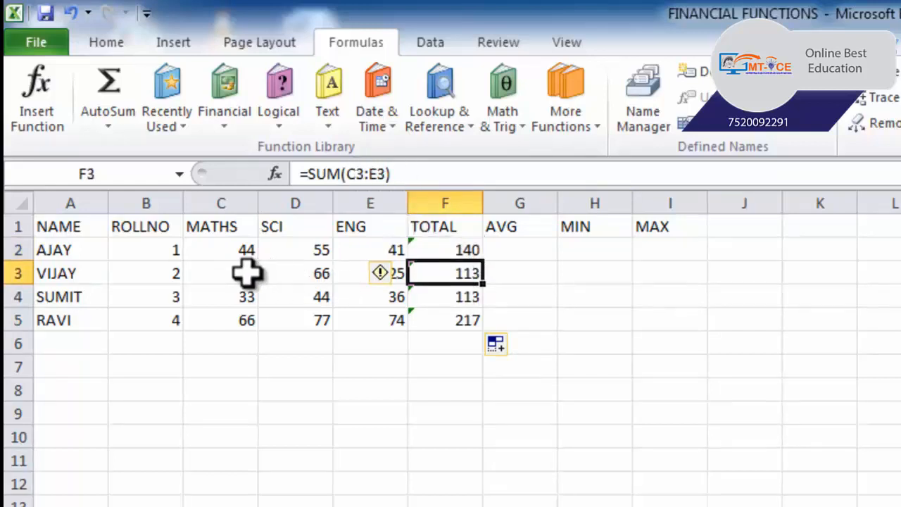
pyautogui.moveTo(243, 278); pyautogui.dragTo(353, 274)
pyautogui.click(468, 299)
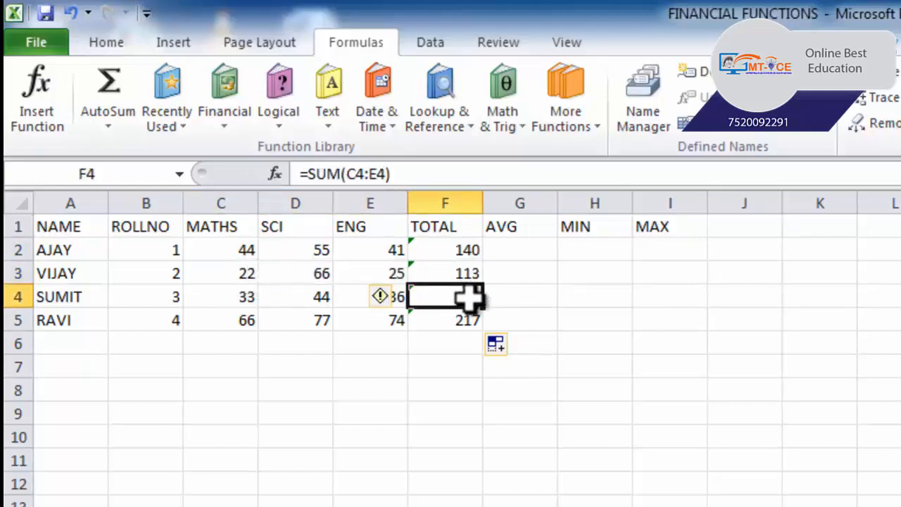
pyautogui.click(465, 271)
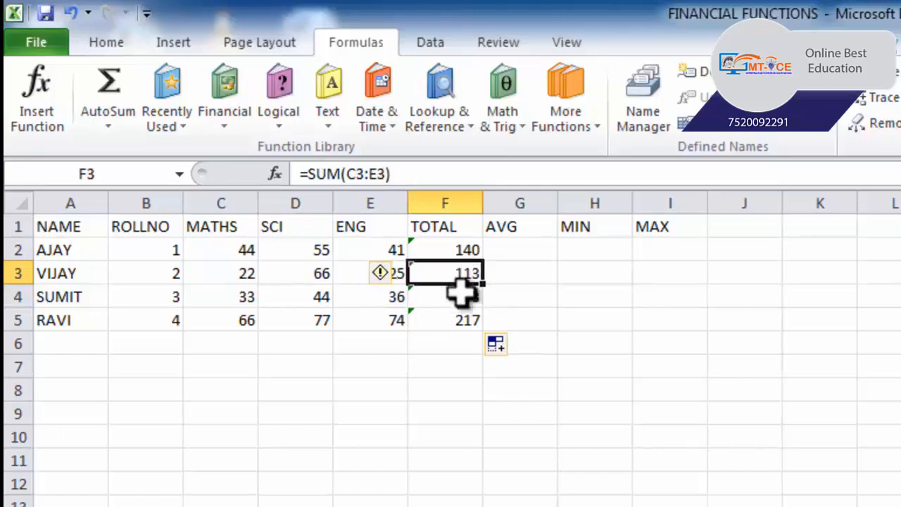
pyautogui.click(460, 298)
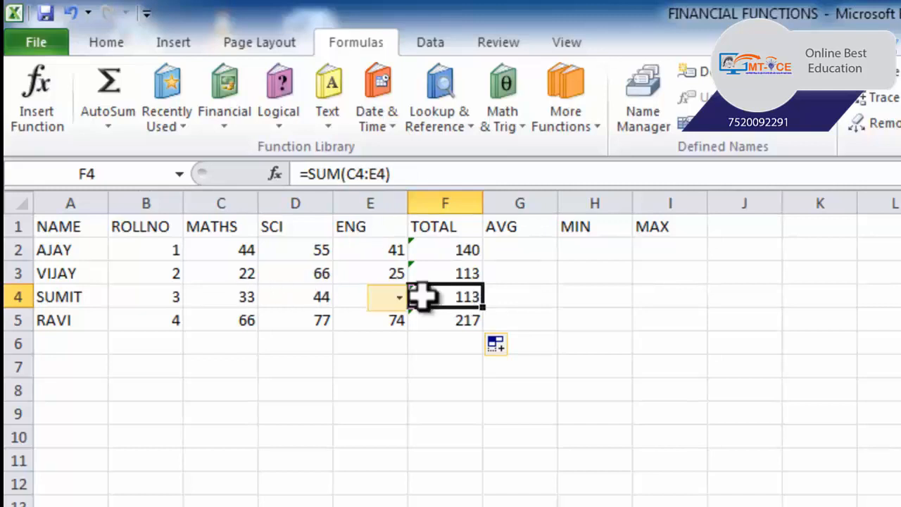
pyautogui.click(456, 320)
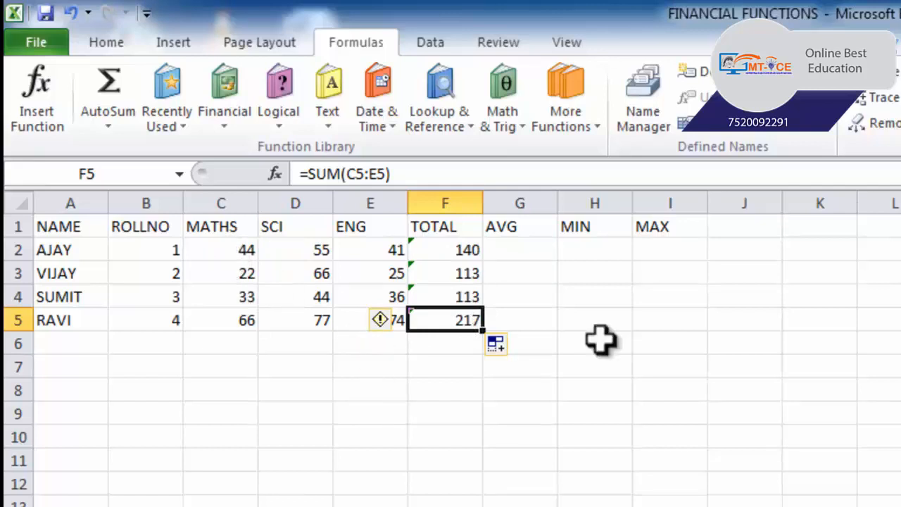
# Average the first student's MATHS, SCI and ENG marks in G2 using AutoSum's Average over C2:E2, and fill the formula down through G5.
pyautogui.press('Right')
pyautogui.press('Up')
pyautogui.press('Up')
pyautogui.press('Up')
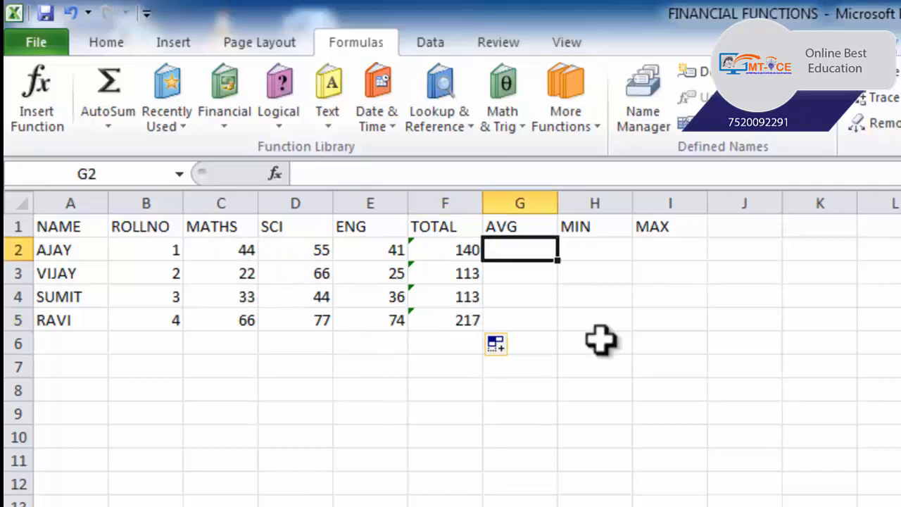
pyautogui.click(565, 297)
pyautogui.click(520, 254)
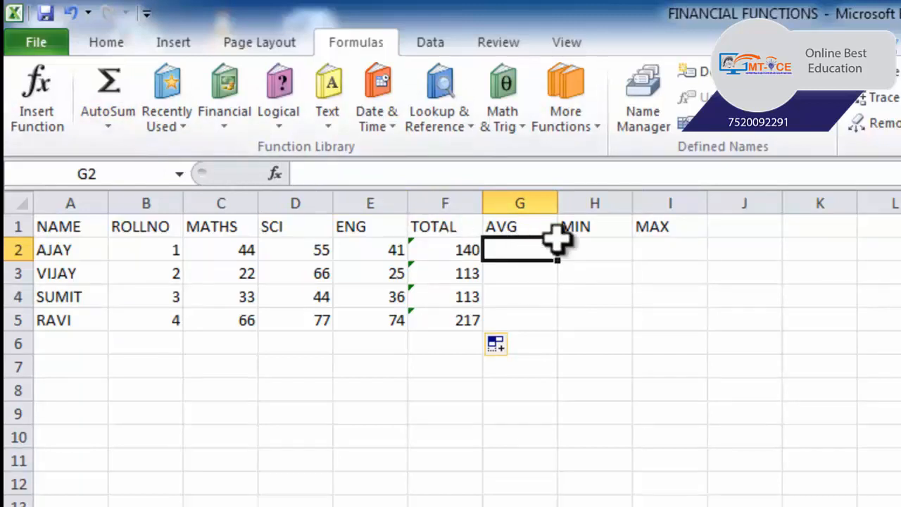
pyautogui.click(112, 129)
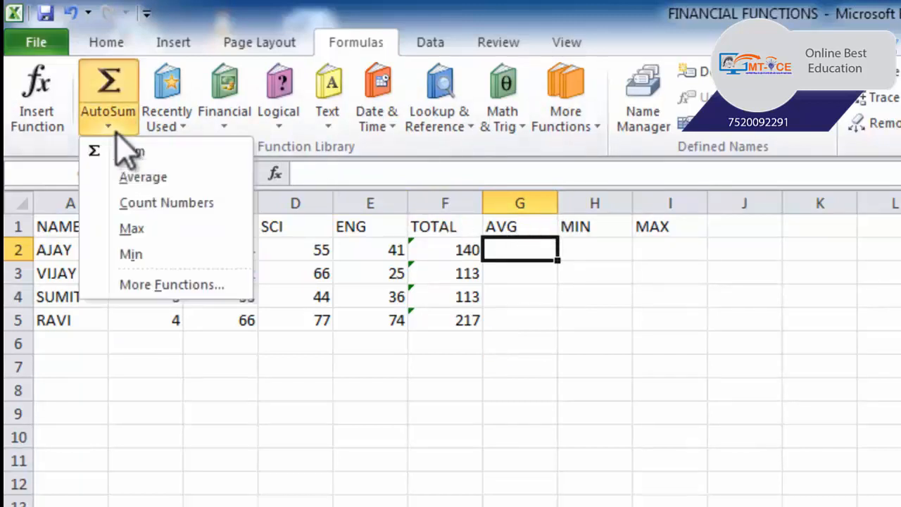
pyautogui.click(128, 174)
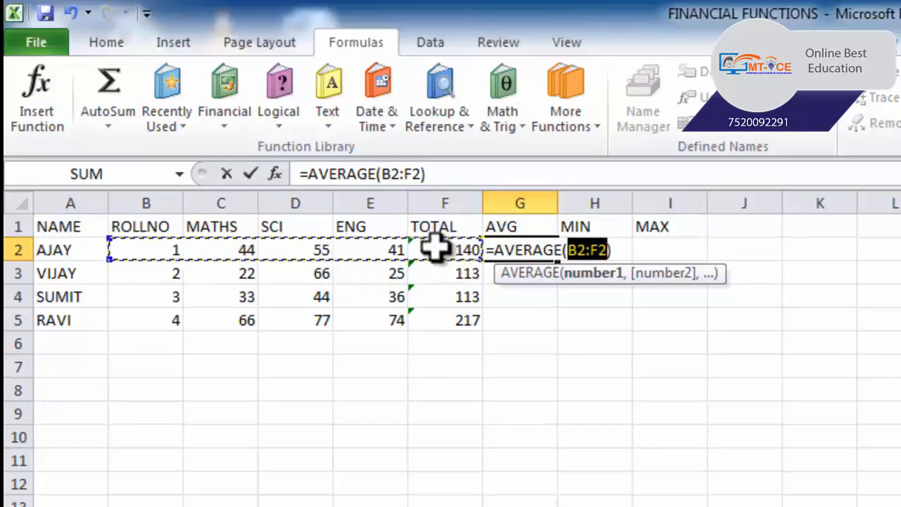
pyautogui.click(233, 248)
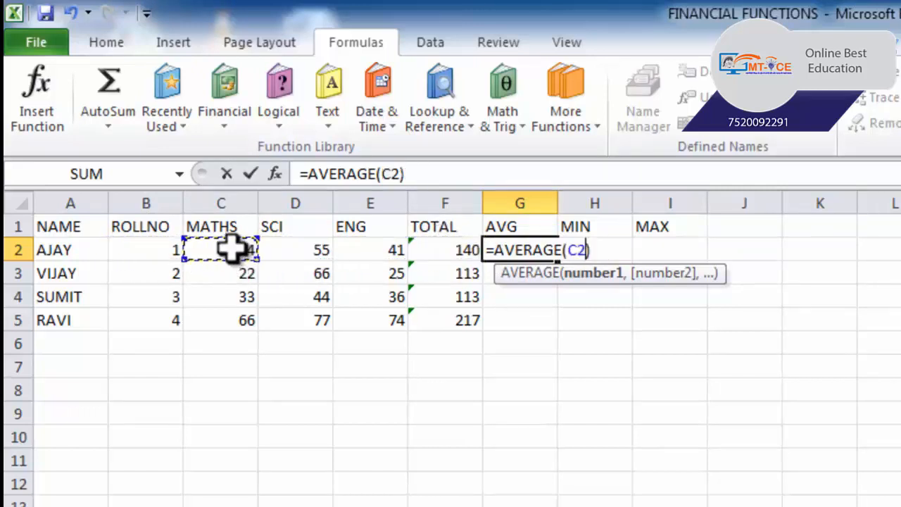
pyautogui.moveTo(232, 247); pyautogui.dragTo(345, 246)
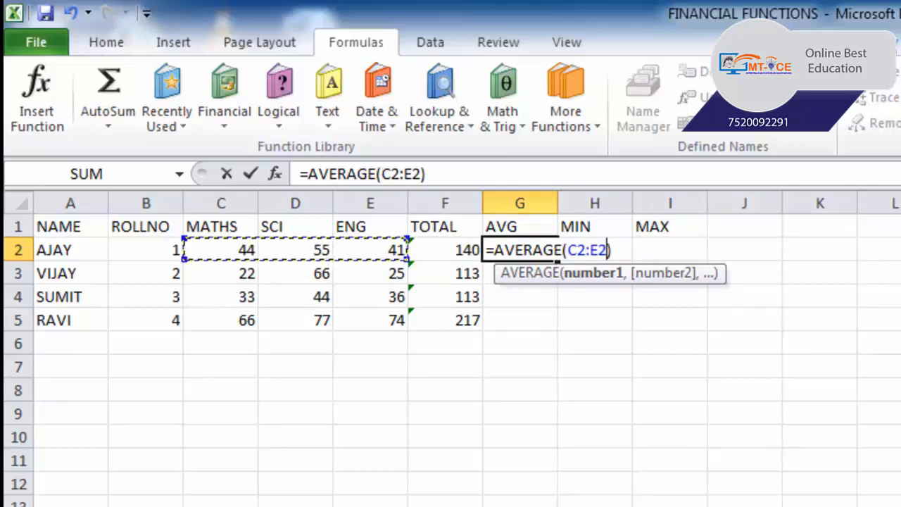
pyautogui.press('Return')
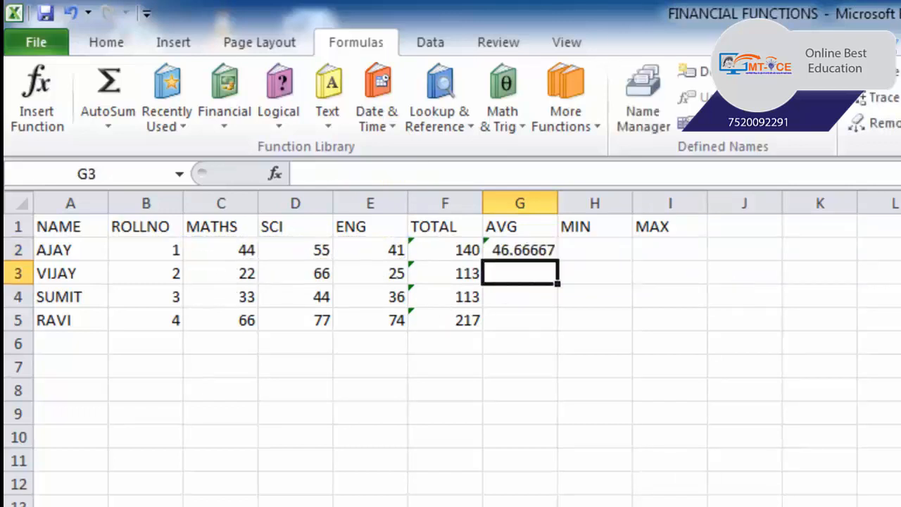
pyautogui.click(520, 252)
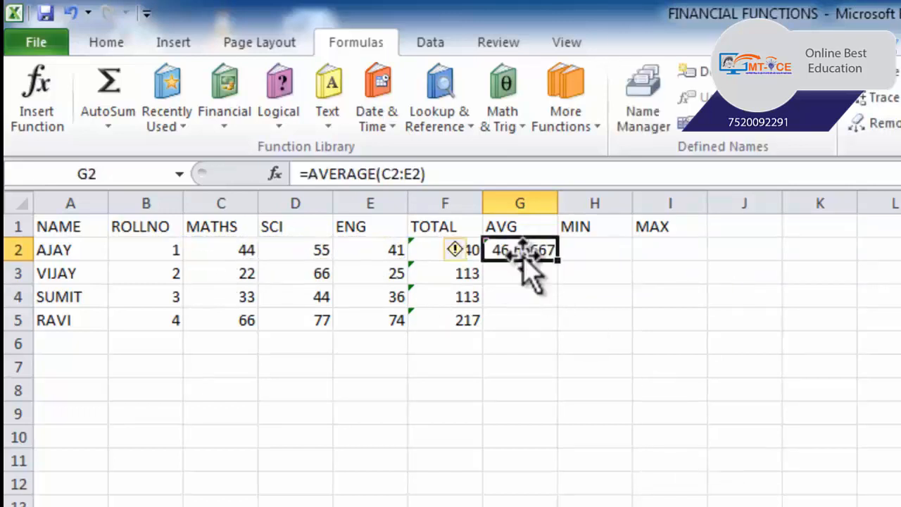
pyautogui.doubleClick(564, 263)
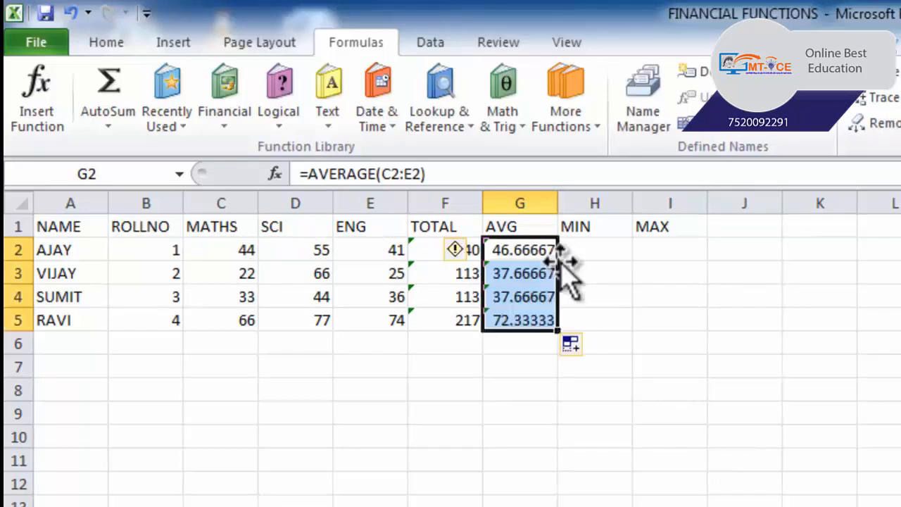
pyautogui.click(613, 252)
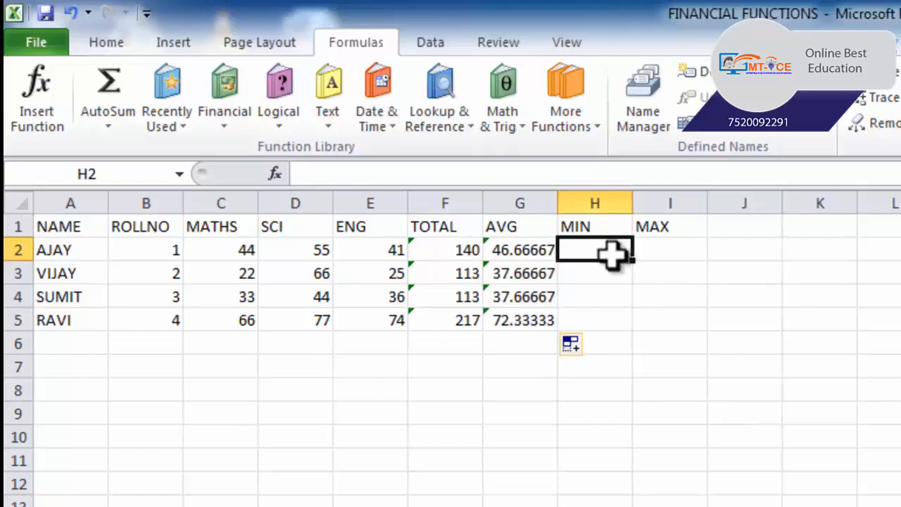
pyautogui.moveTo(239, 252); pyautogui.dragTo(351, 255)
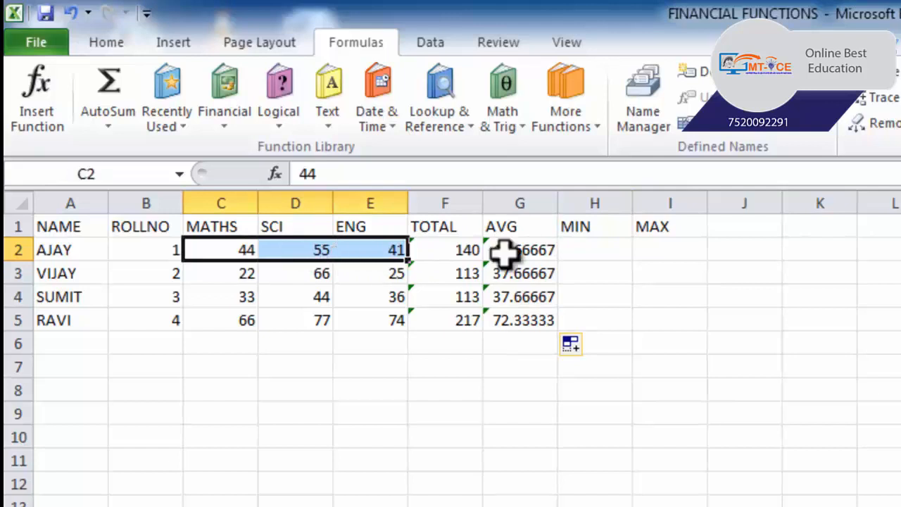
pyautogui.click(596, 255)
pyautogui.click(669, 254)
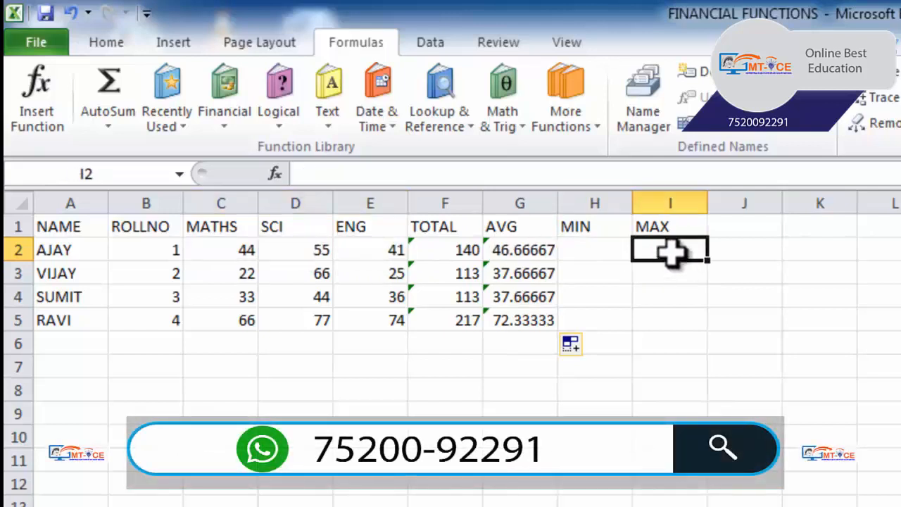
# Start inserting a function in the first student's MIN cell, H2, and list the functions of the All category.
pyautogui.click(584, 251)
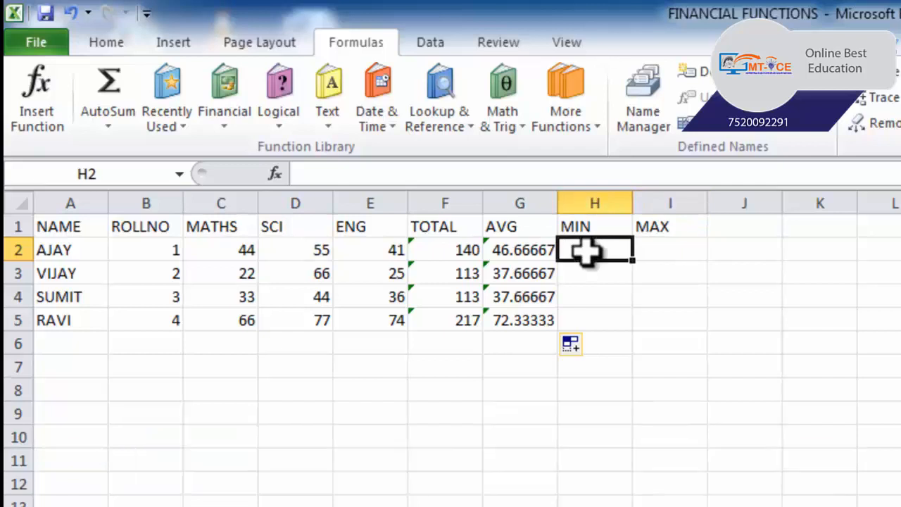
pyautogui.click(112, 126)
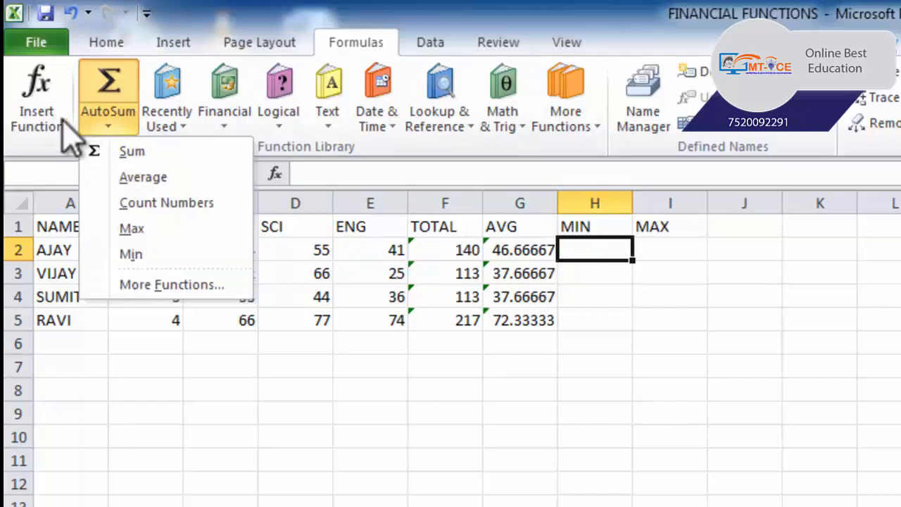
pyautogui.click(30, 116)
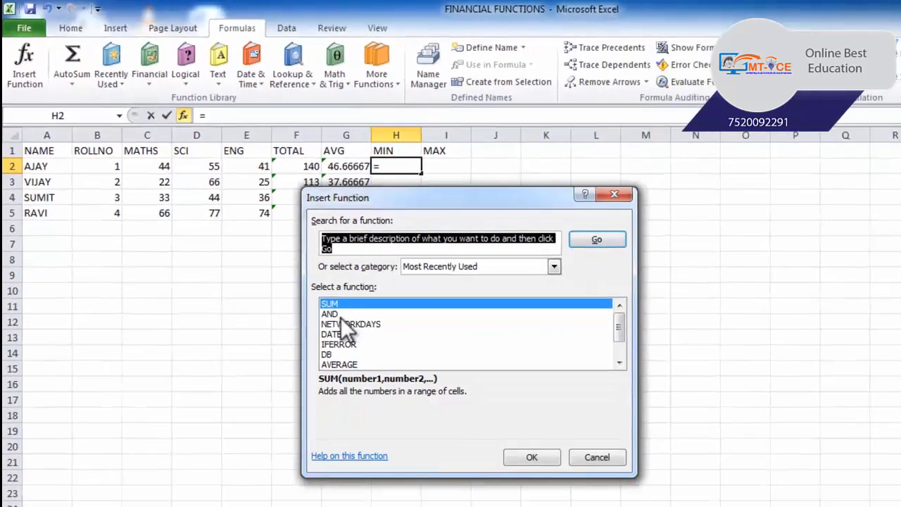
pyautogui.scroll(-1, 333, 325)
pyautogui.scroll(1, 333, 335)
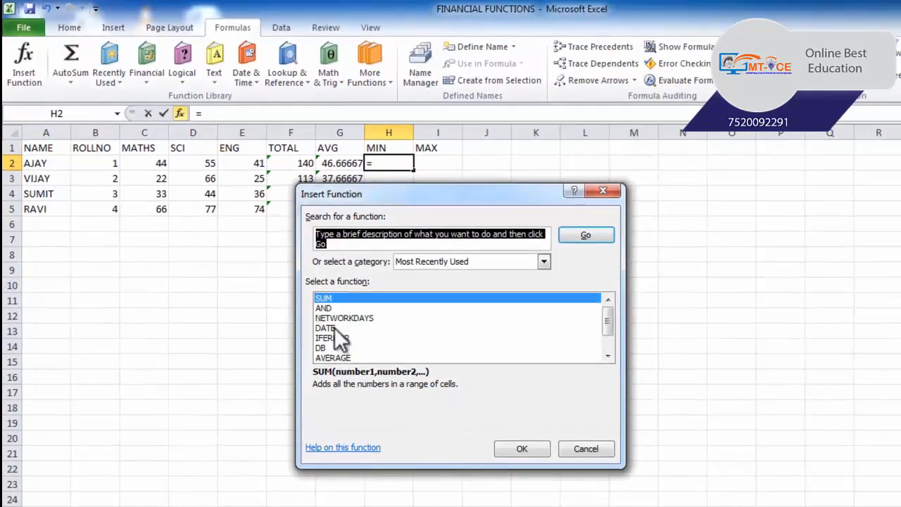
pyautogui.click(415, 261)
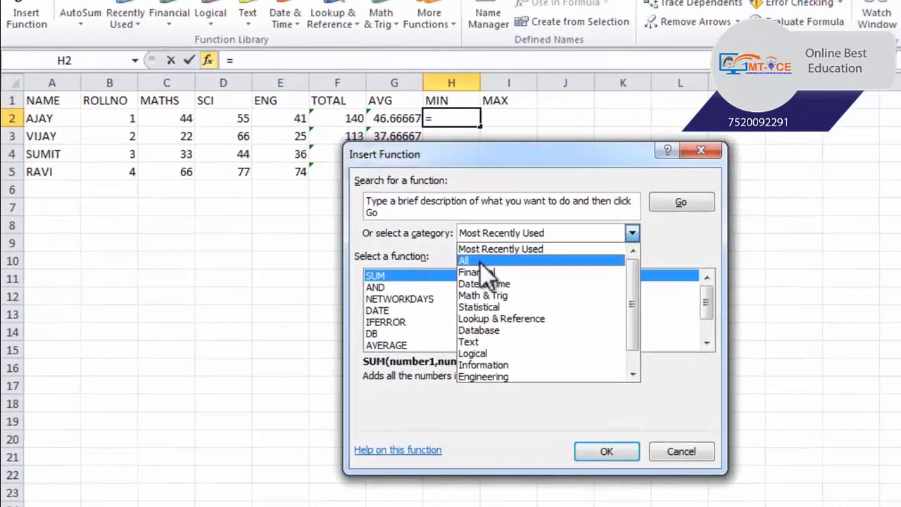
pyautogui.click(414, 285)
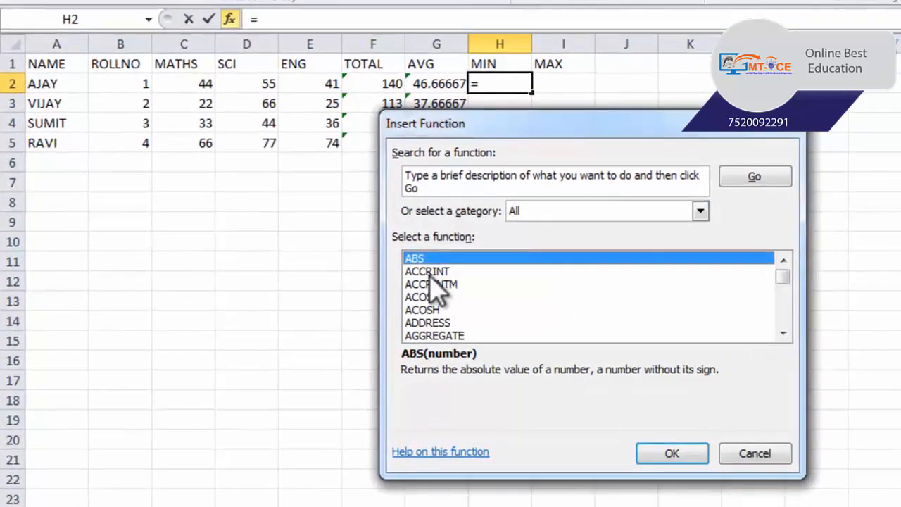
# Find the MIN function in the alphabetical function list and accept it for H2.
pyautogui.press('m')
pyautogui.press('Down')
pyautogui.press('Down')
pyautogui.press('Down')
pyautogui.press('Down')
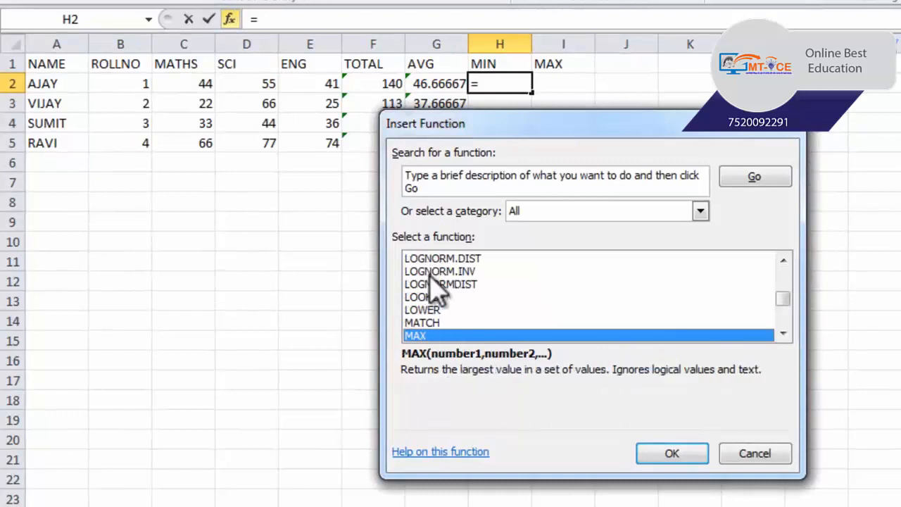
pyautogui.press('Down')
pyautogui.press('Down')
pyautogui.press('Down')
pyautogui.press('Down')
pyautogui.press('Down')
pyautogui.press('Down')
pyautogui.press('Down')
pyautogui.press('Down')
pyautogui.press('Down')
pyautogui.press('Down')
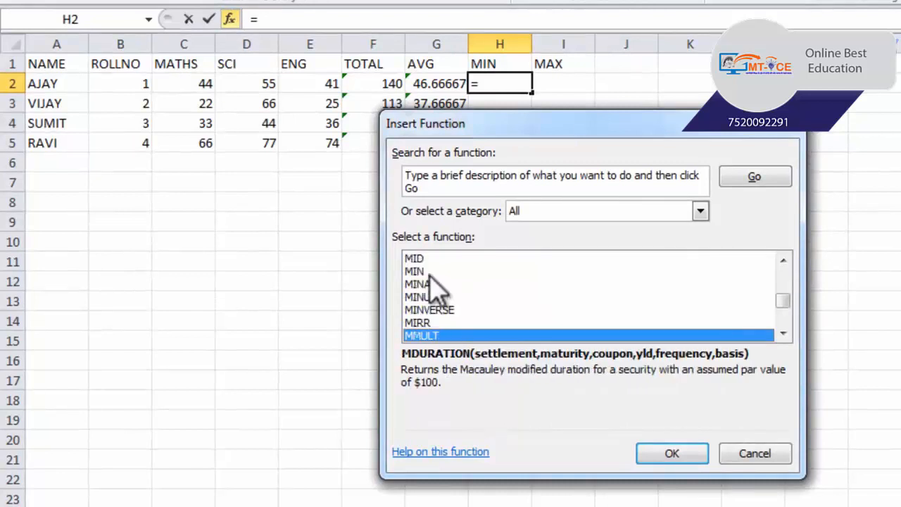
pyautogui.press('Up')
pyautogui.press('Up')
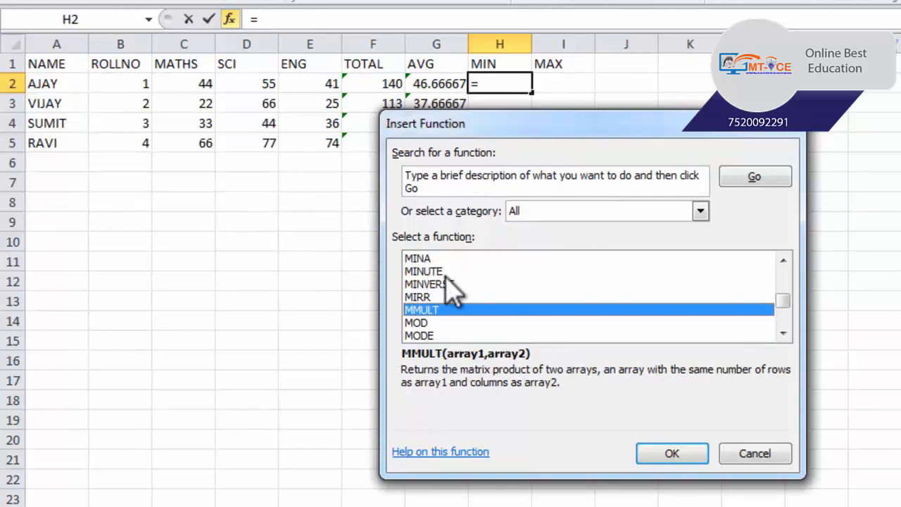
pyautogui.click(783, 261)
pyautogui.click(783, 260)
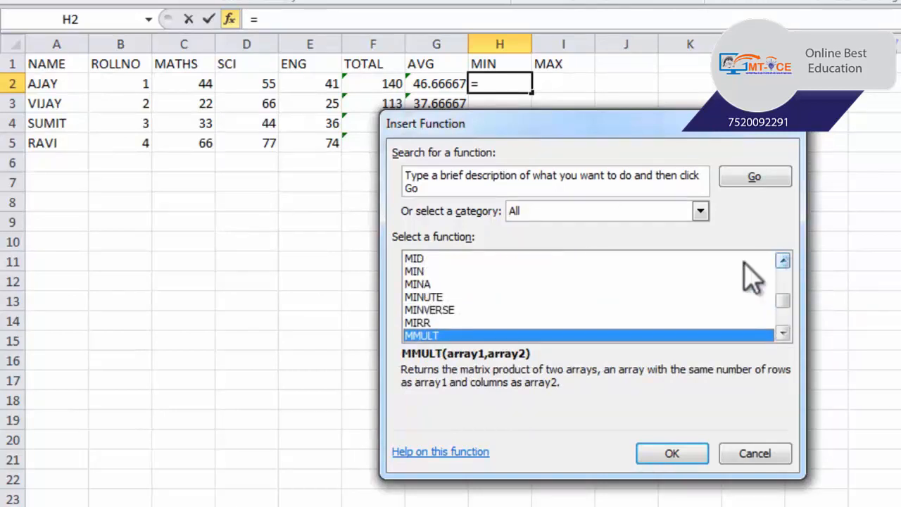
pyautogui.click(426, 272)
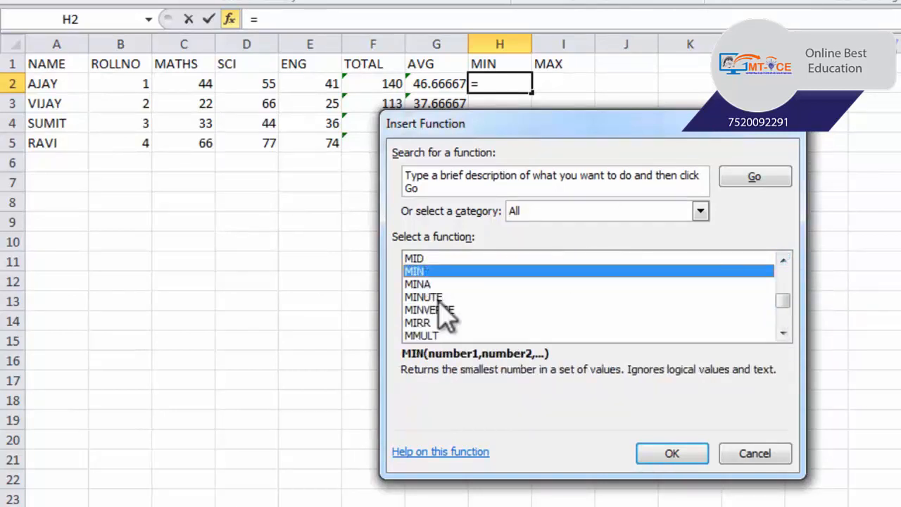
pyautogui.click(669, 455)
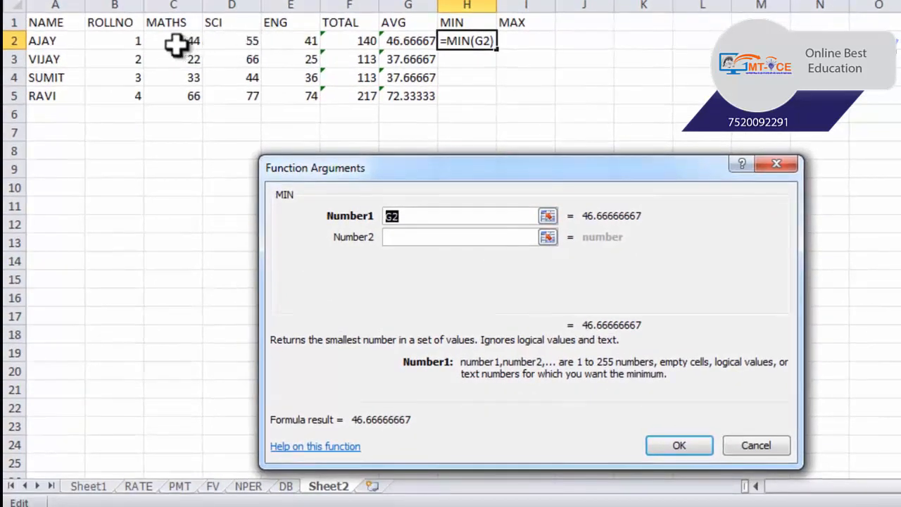
# Set the MIN function's Number1 argument to C2:E2, and fill the H2 formula down through H5.
pyautogui.moveTo(178, 44); pyautogui.dragTo(266, 45)
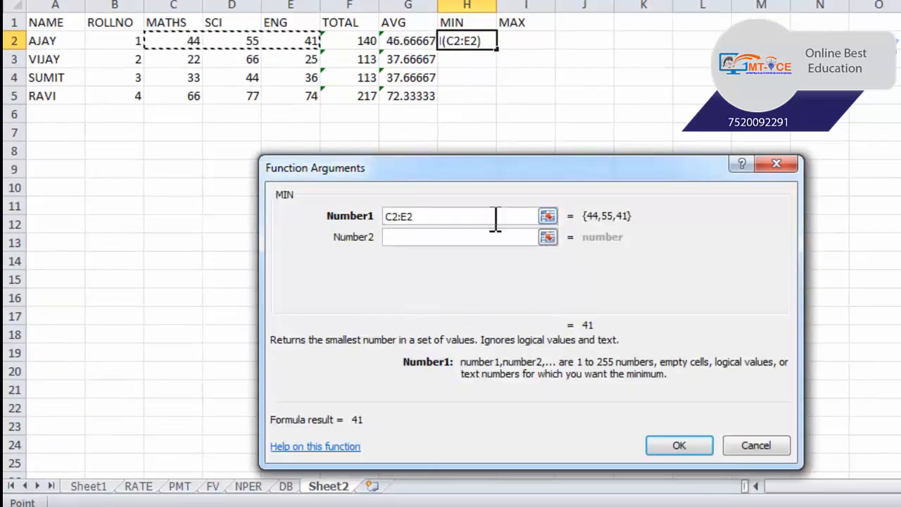
pyautogui.moveTo(178, 41); pyautogui.dragTo(265, 41)
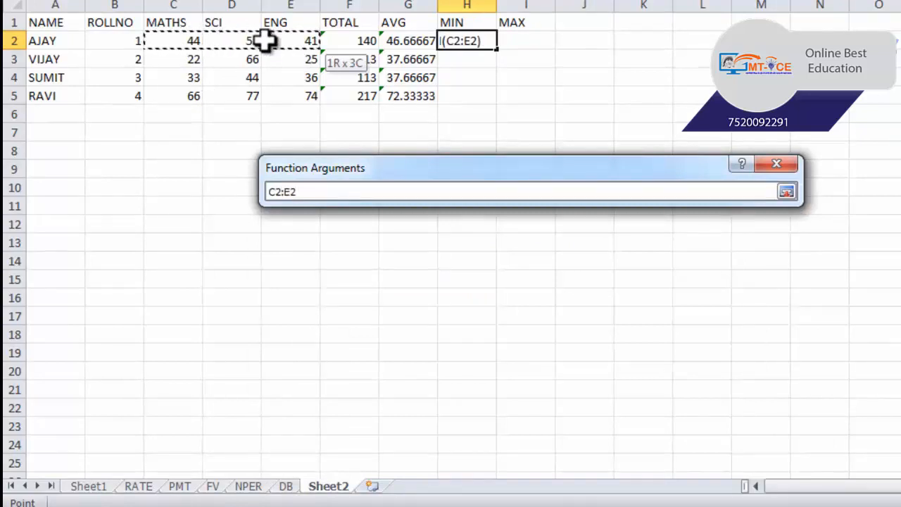
pyautogui.moveTo(266, 41); pyautogui.dragTo(264, 47)
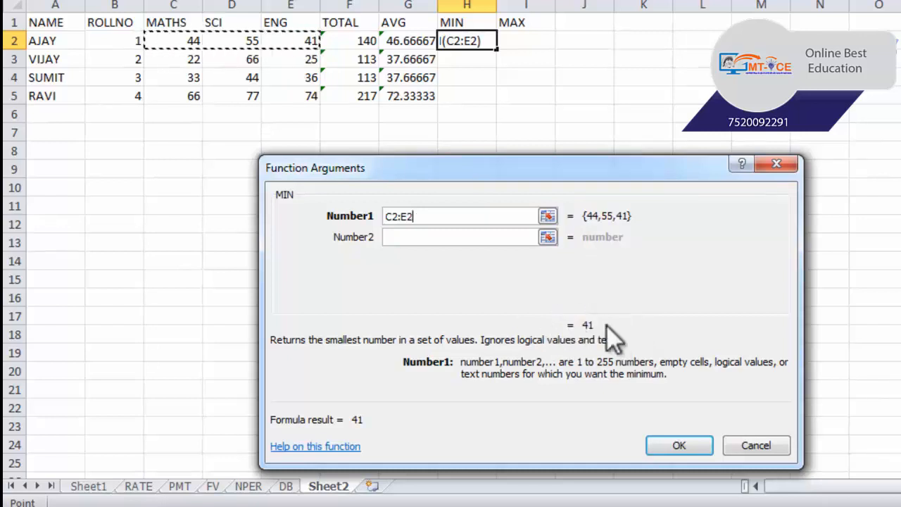
pyautogui.click(669, 446)
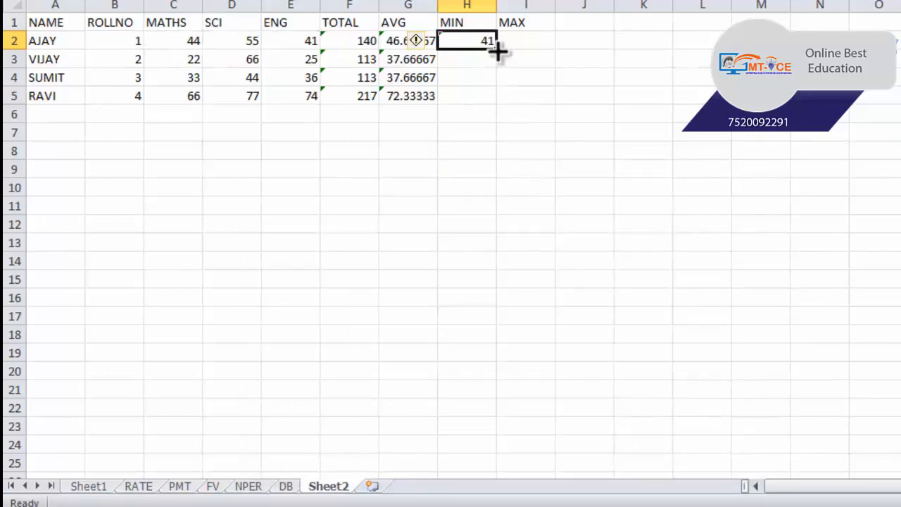
pyautogui.moveTo(497, 51); pyautogui.dragTo(519, 106)
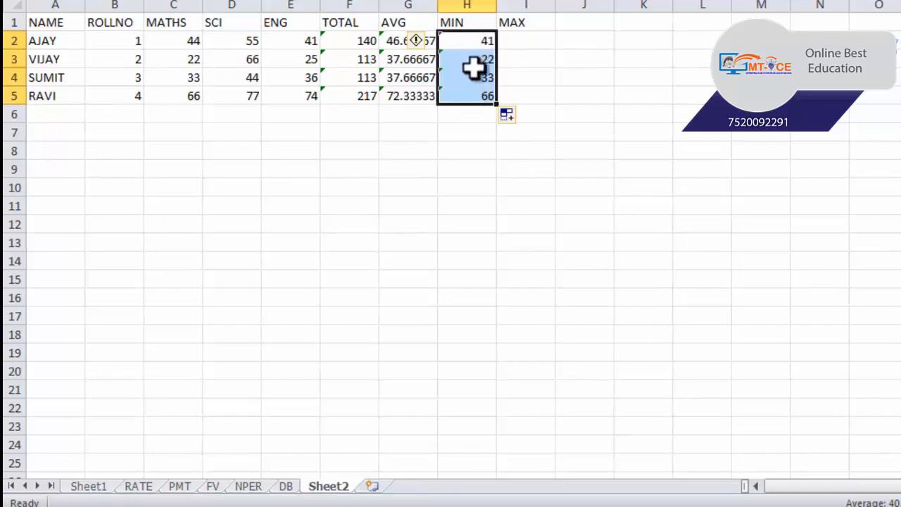
# Start inserting a function in the first student's MAX cell, I2, and choose MAX from the list of all functions.
pyautogui.click(517, 42)
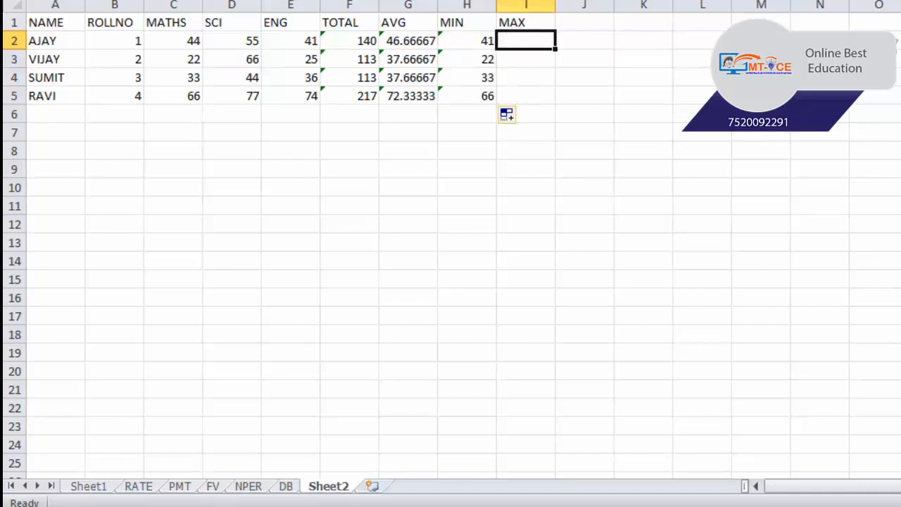
pyautogui.click(72, 0)
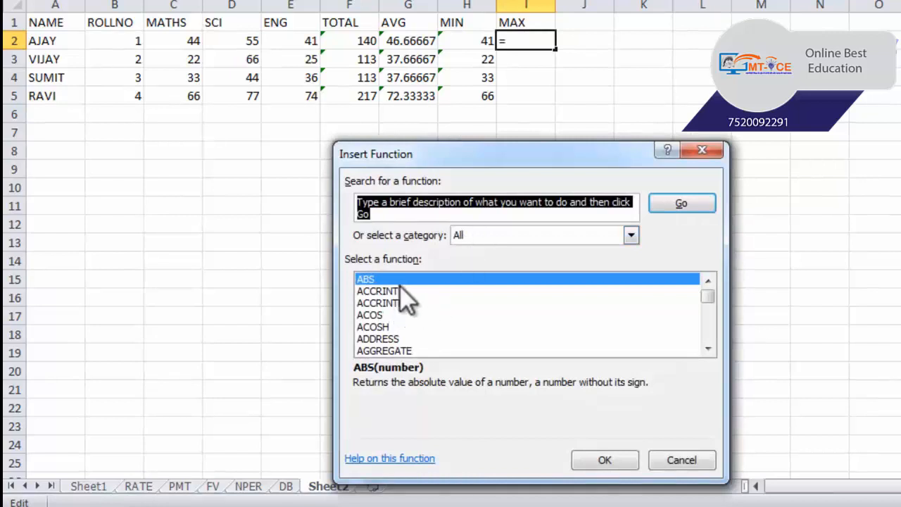
pyautogui.write('M')
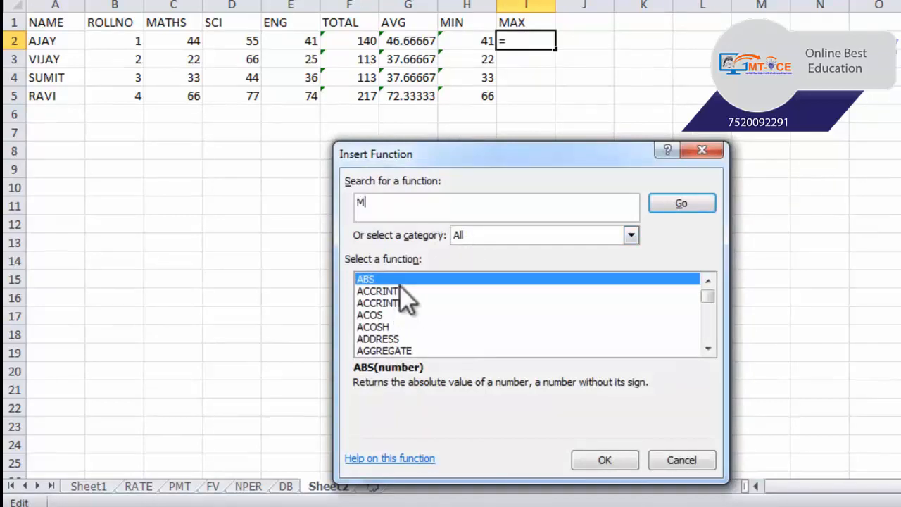
pyautogui.click(396, 317)
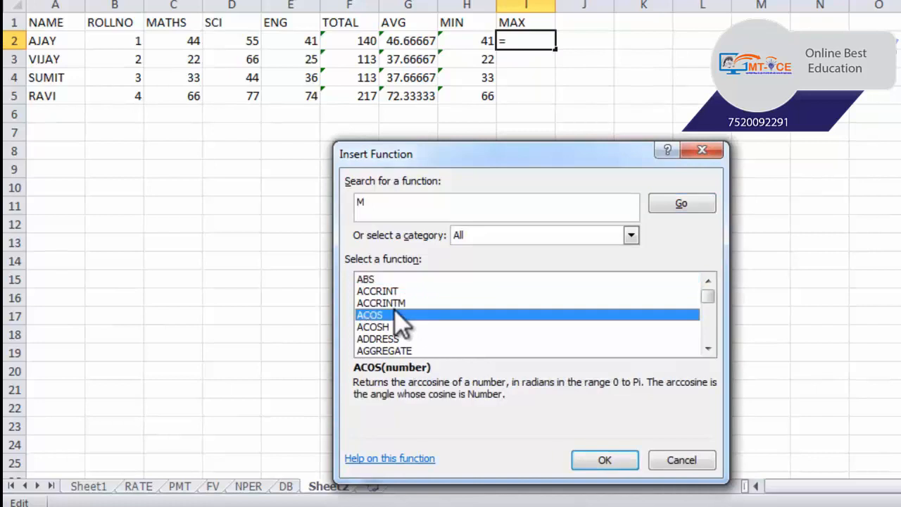
pyautogui.press('m')
pyautogui.press('m')
pyautogui.press('m')
pyautogui.press('m')
pyautogui.press('m')
pyautogui.press('m')
pyautogui.press('m')
pyautogui.press('m')
pyautogui.press('m')
pyautogui.press('m')
pyautogui.press('m')
pyautogui.press('m')
pyautogui.press('m')
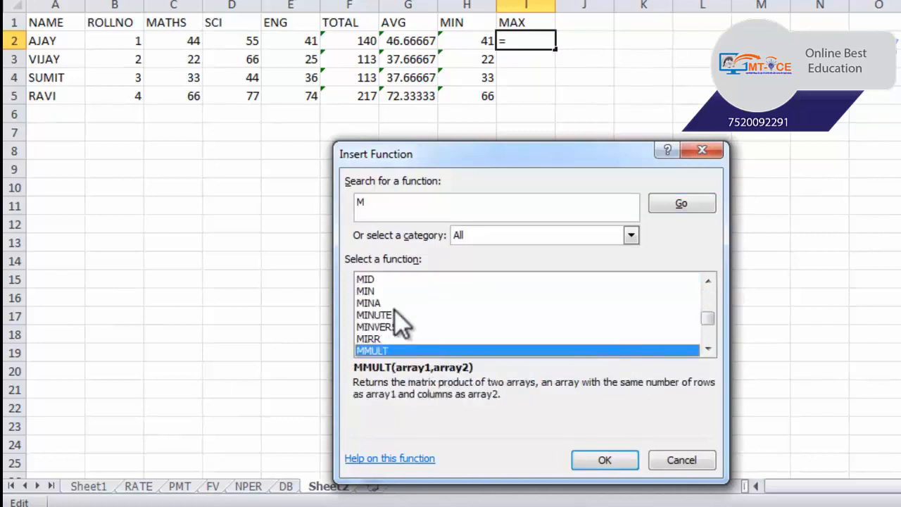
pyautogui.scroll(3, 396, 321)
pyautogui.click(380, 327)
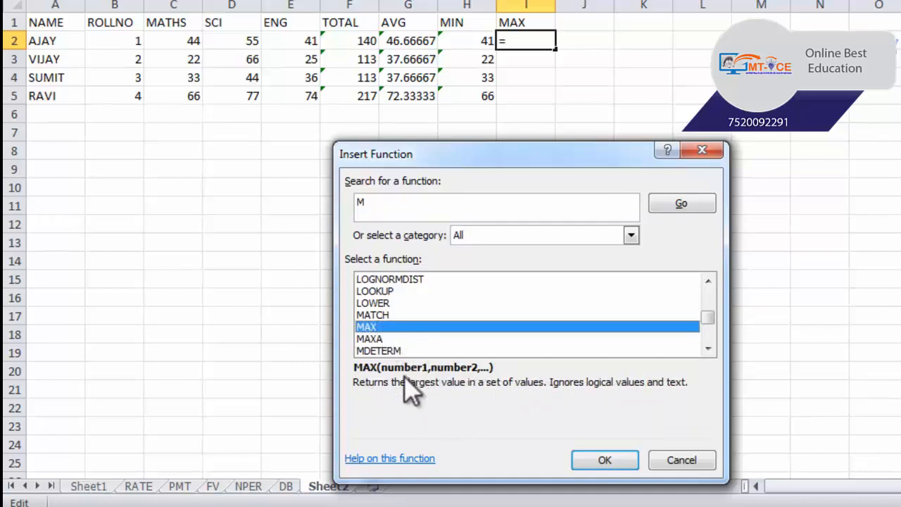
pyautogui.click(600, 457)
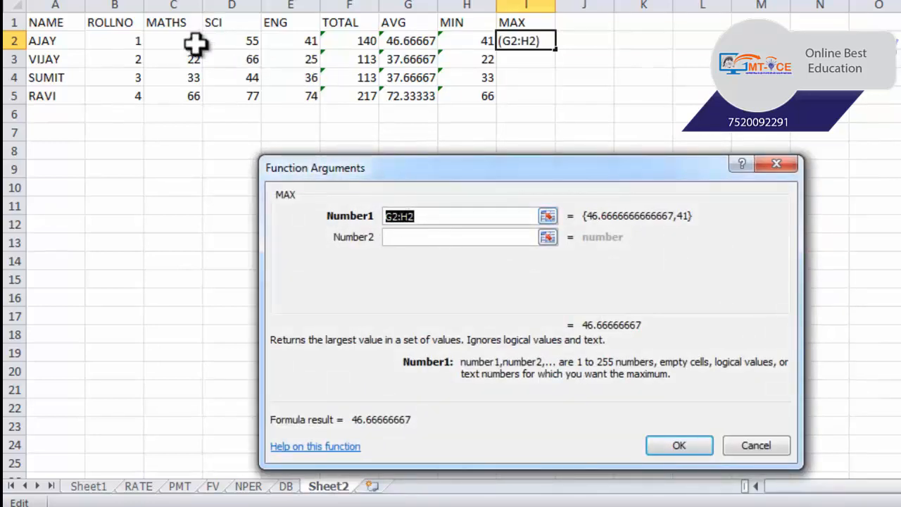
# Set the MAX function's Number1 argument to C2:E2, and fill the I2 formula down through I5.
pyautogui.moveTo(188, 40); pyautogui.dragTo(280, 40)
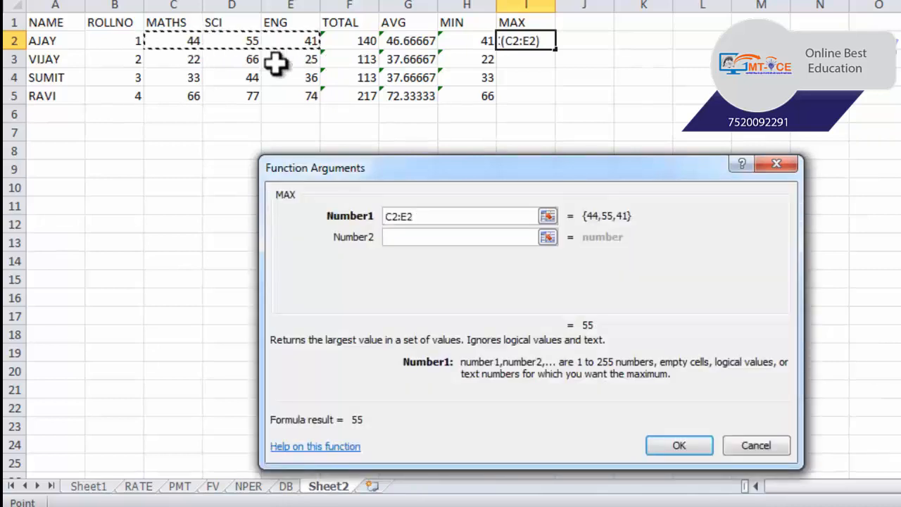
pyautogui.click(655, 441)
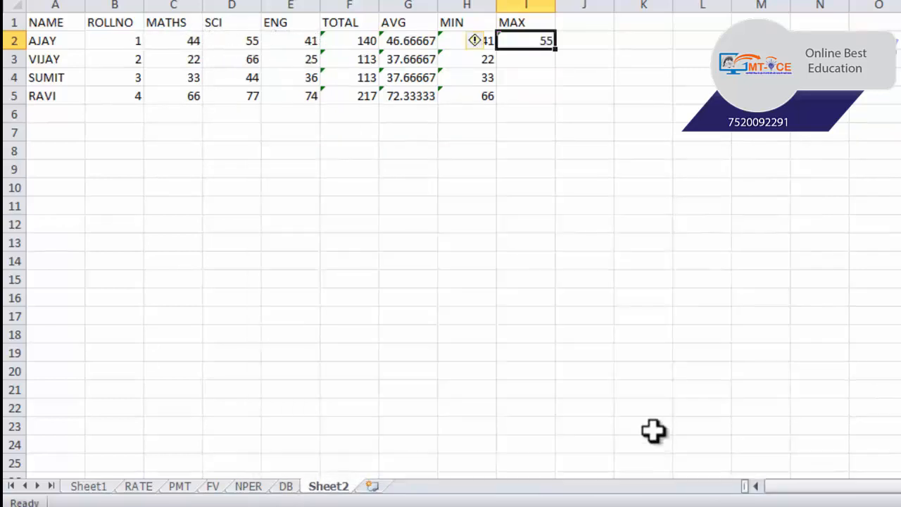
pyautogui.moveTo(554, 51); pyautogui.dragTo(563, 121)
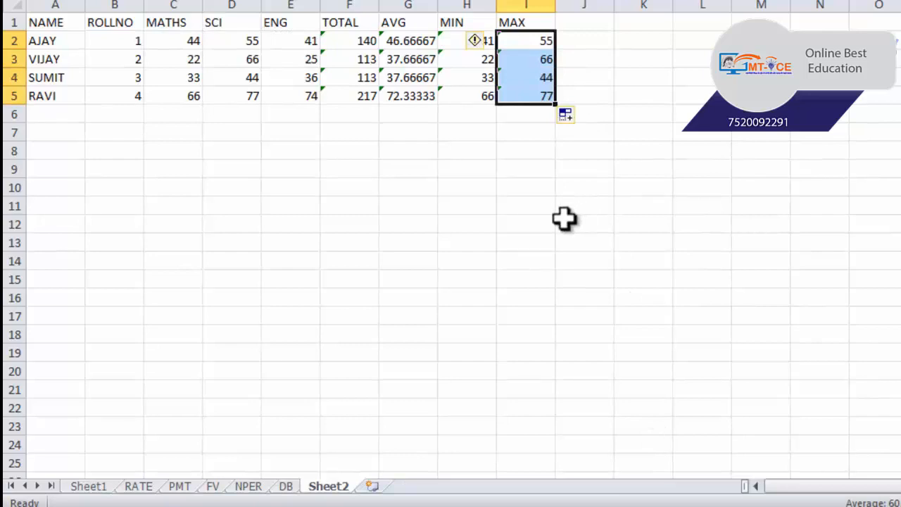
# Label B12 as MIX TOTAL and start an AutoSum Sum formula in C12, adding C2 after the suggested range.
pyautogui.click(285, 257)
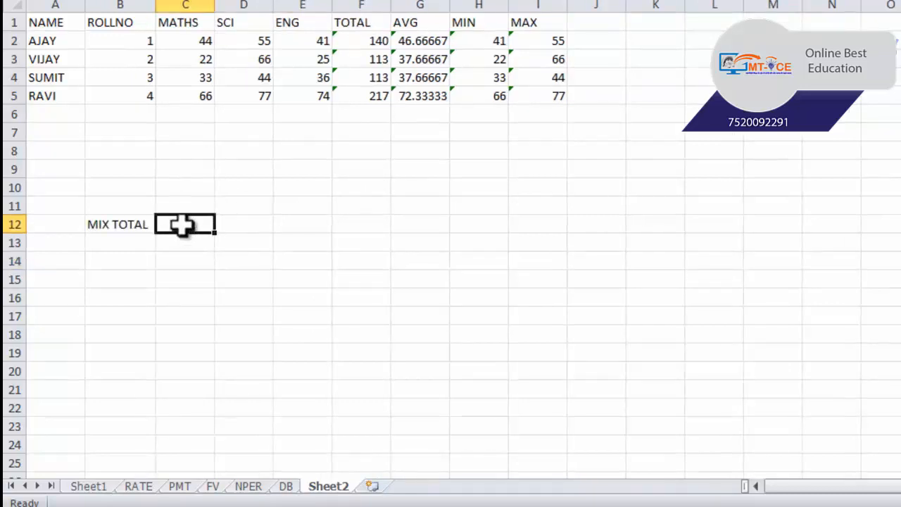
pyautogui.click(291, 240)
pyautogui.click(180, 224)
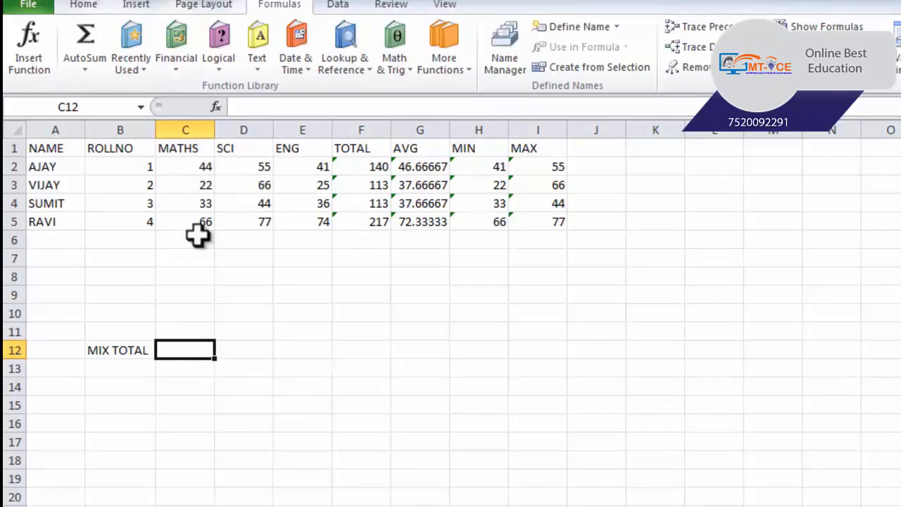
pyautogui.click(76, 65)
pyautogui.click(88, 88)
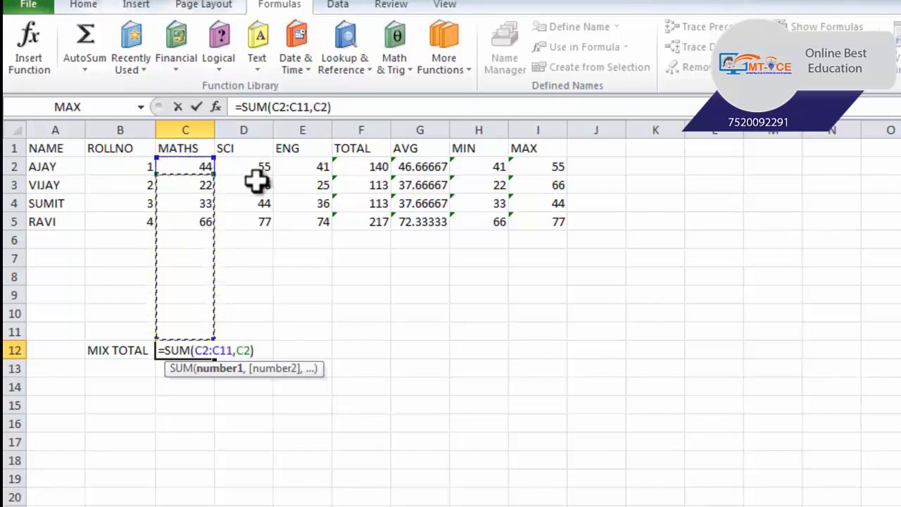
# Add the separate cells D4, E5, C3, C4 and C5 as further arguments of the C12 sum.
pyautogui.keyDown('ctrl'); pyautogui.click(248, 203); pyautogui.keyUp('ctrl')
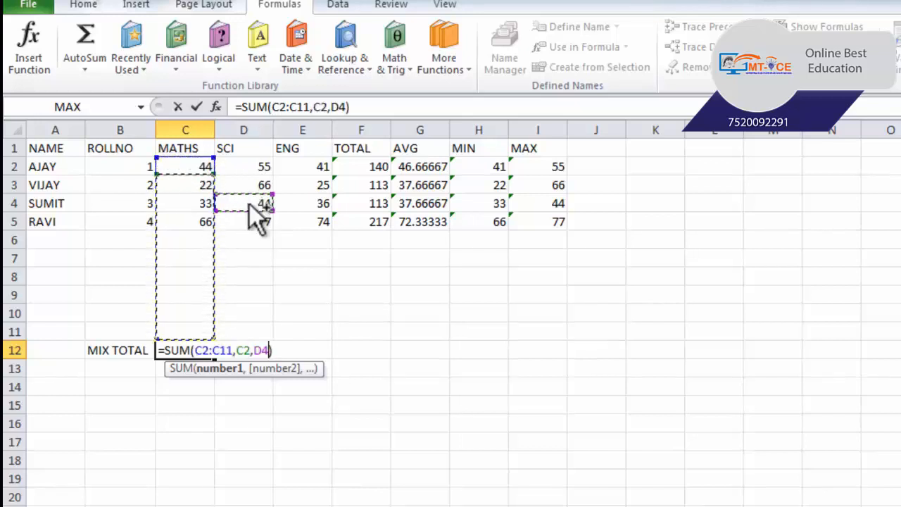
pyautogui.keyDown('ctrl'); pyautogui.click(309, 222); pyautogui.keyUp('ctrl')
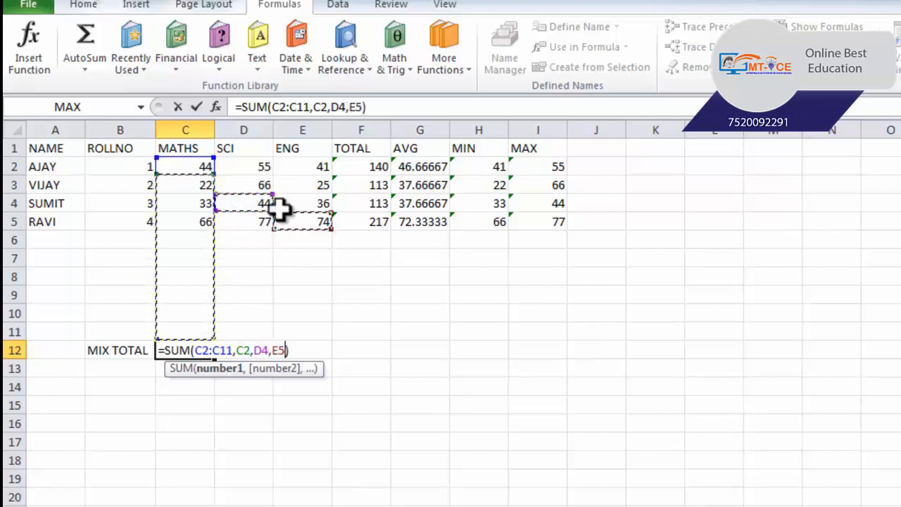
pyautogui.keyDown('ctrl'); pyautogui.click(187, 185); pyautogui.keyUp('ctrl')
pyautogui.write(',')
pyautogui.click(189, 202)
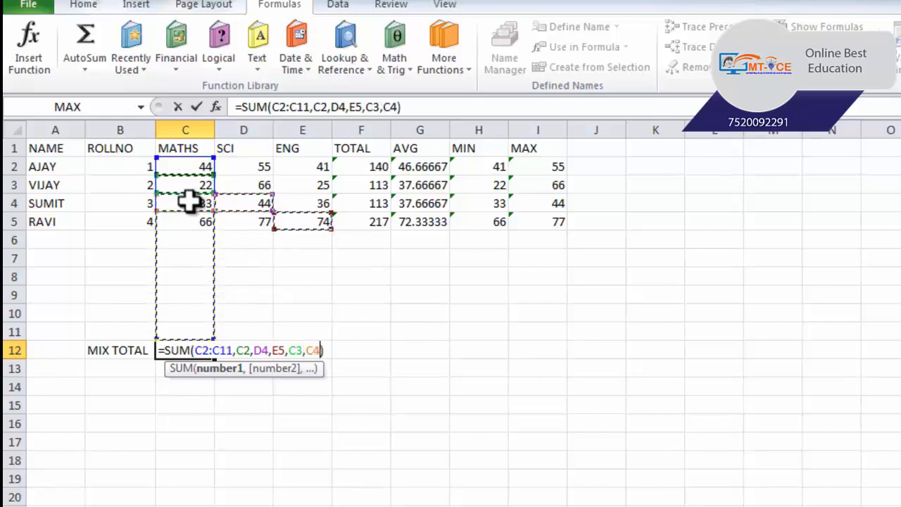
pyautogui.write(',')
pyautogui.click(187, 218)
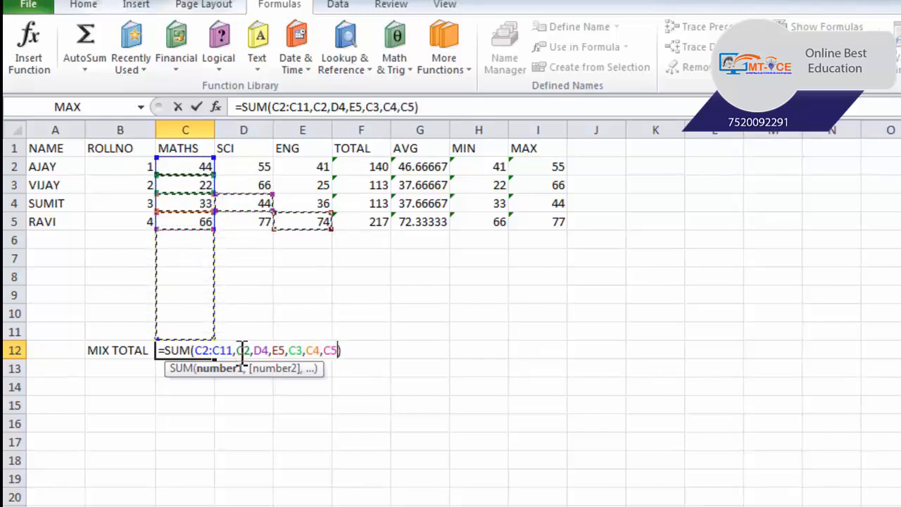
# Remove the suggested C2:C11 range and its comma from the C12 formula, and enter it as =SUM(C2,D4,E5,C3,C4,C5).
pyautogui.moveTo(228, 350); pyautogui.dragTo(194, 350)
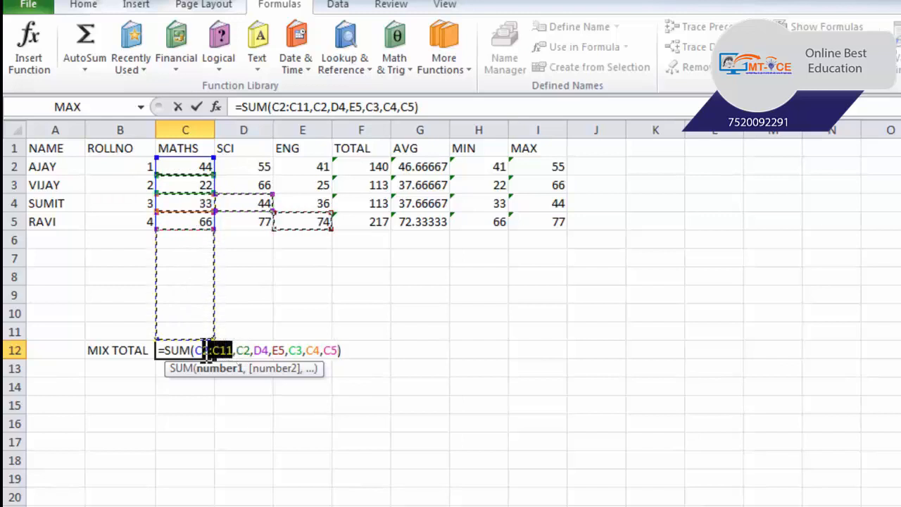
pyautogui.press('Delete')
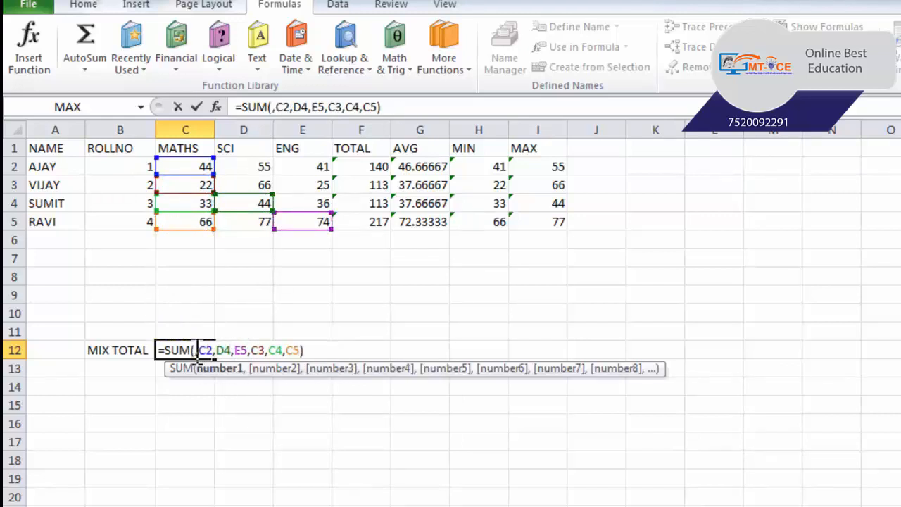
pyautogui.click(199, 350)
pyautogui.press('BackSpace')
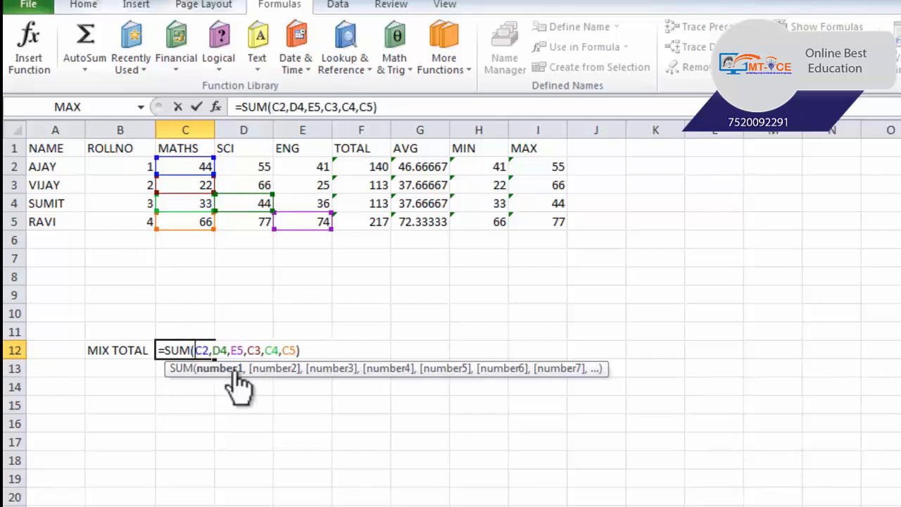
pyautogui.click(238, 349)
pyautogui.click(261, 183)
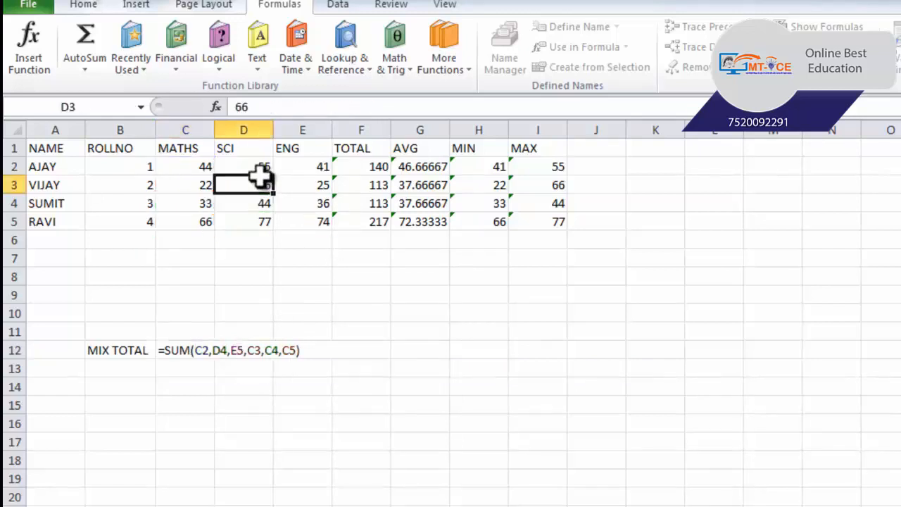
pyautogui.click(203, 350)
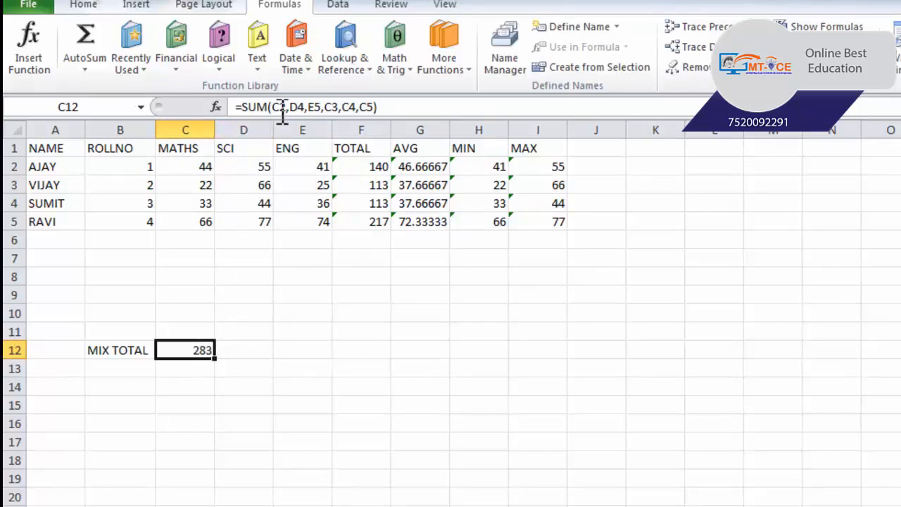
# Remove C2 and D4 from the MIX TOTAL formula in C12 so it reads =SUM(E5,C3,C4,C5).
pyautogui.doubleClick(197, 351)
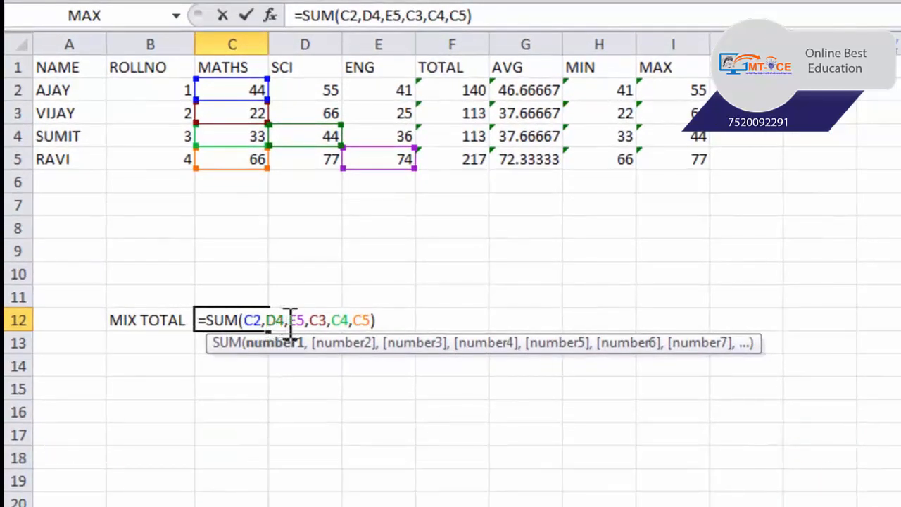
pyautogui.moveTo(289, 322); pyautogui.dragTo(243, 320)
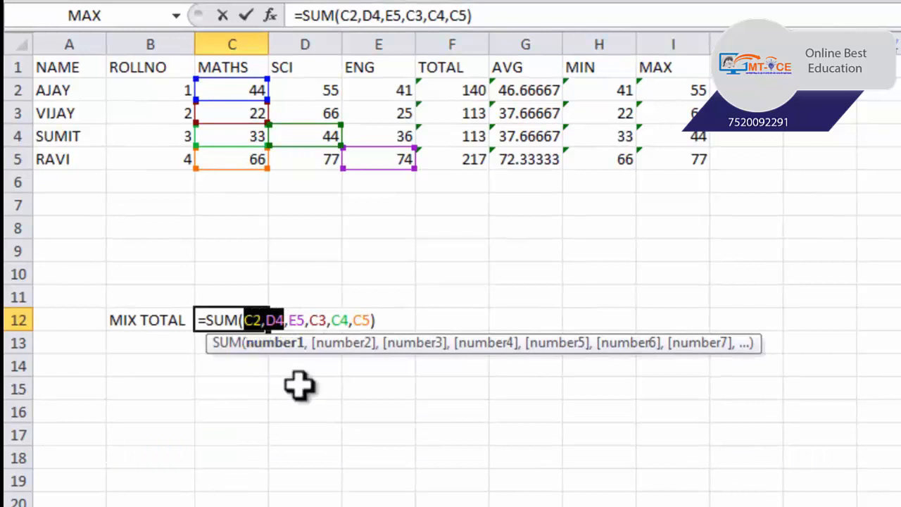
pyautogui.press('BackSpace')
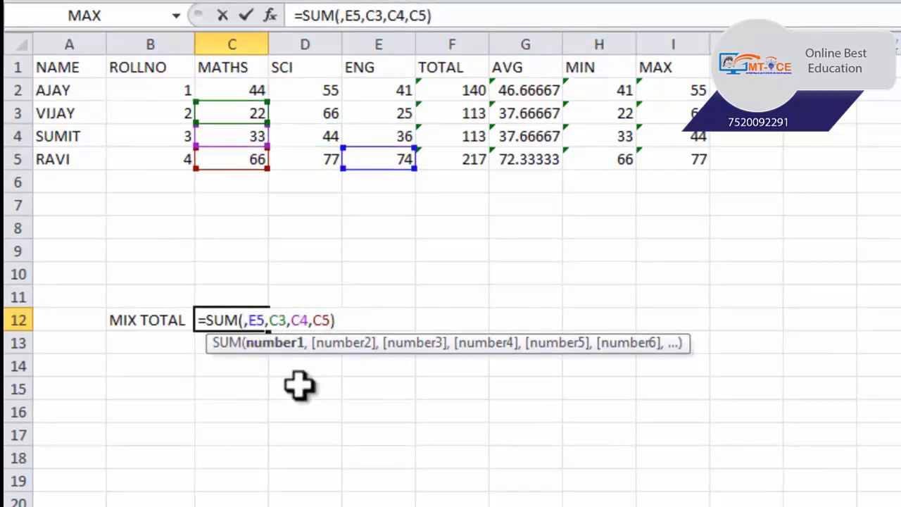
pyautogui.press('Right')
pyautogui.press('BackSpace')
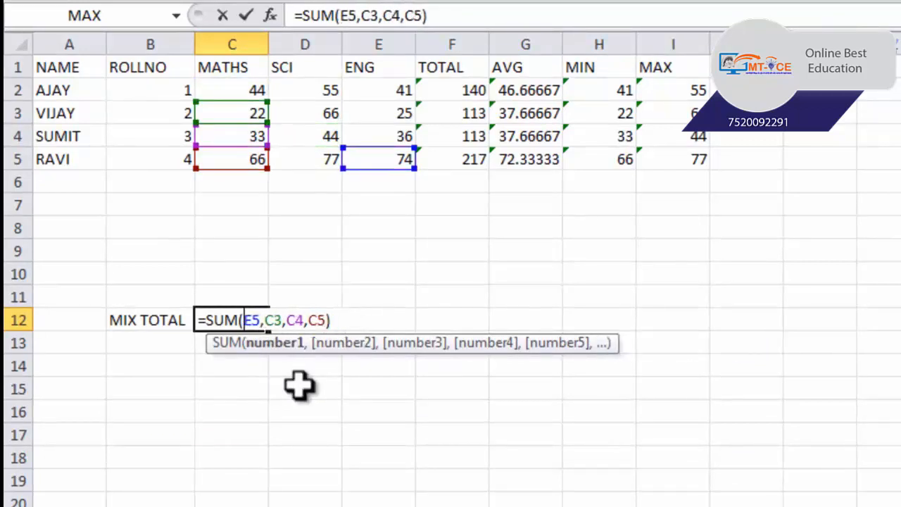
pyautogui.press('Return')
pyautogui.doubleClick(232, 318)
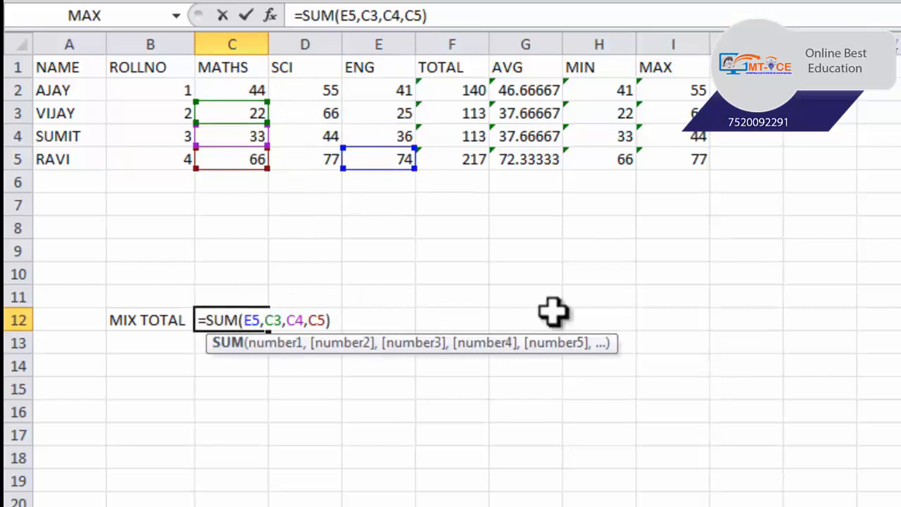
pyautogui.click(673, 322)
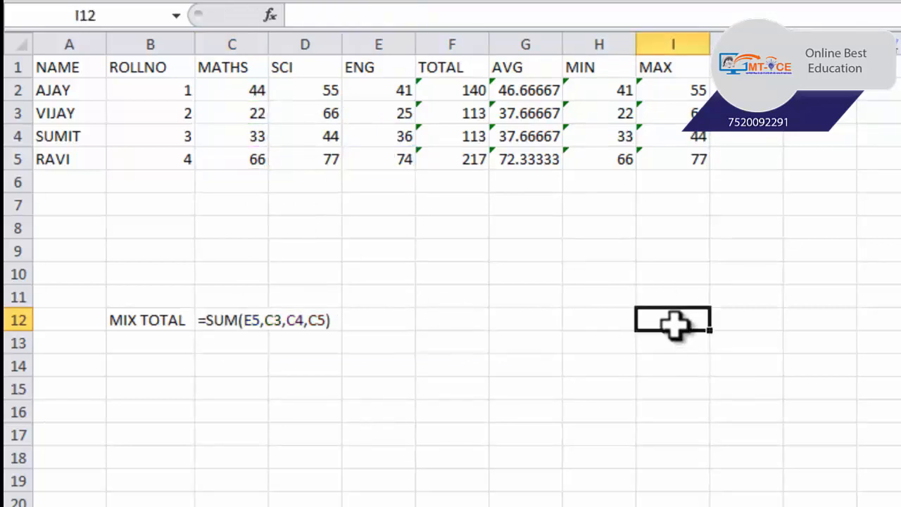